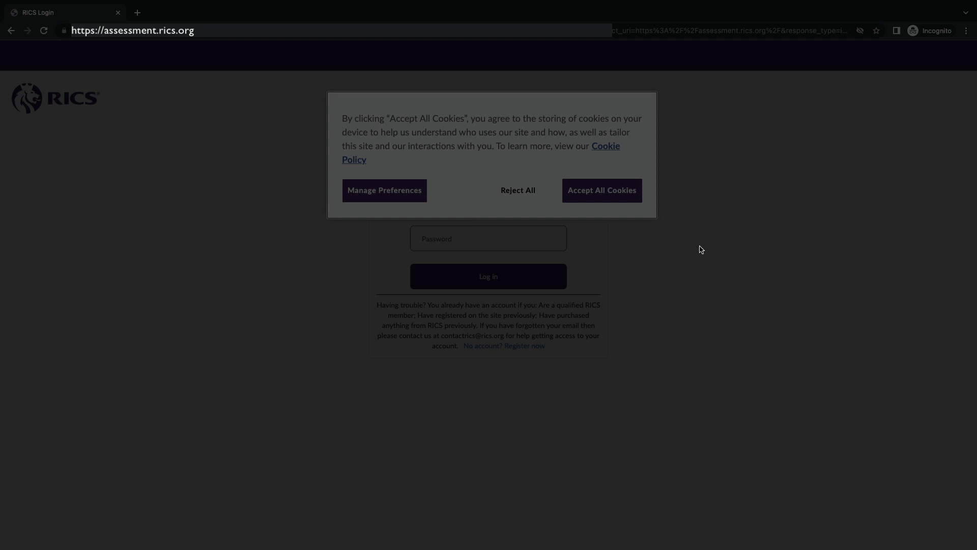
Step: Accept all cookies and log in to the candidate account
click(632, 200)
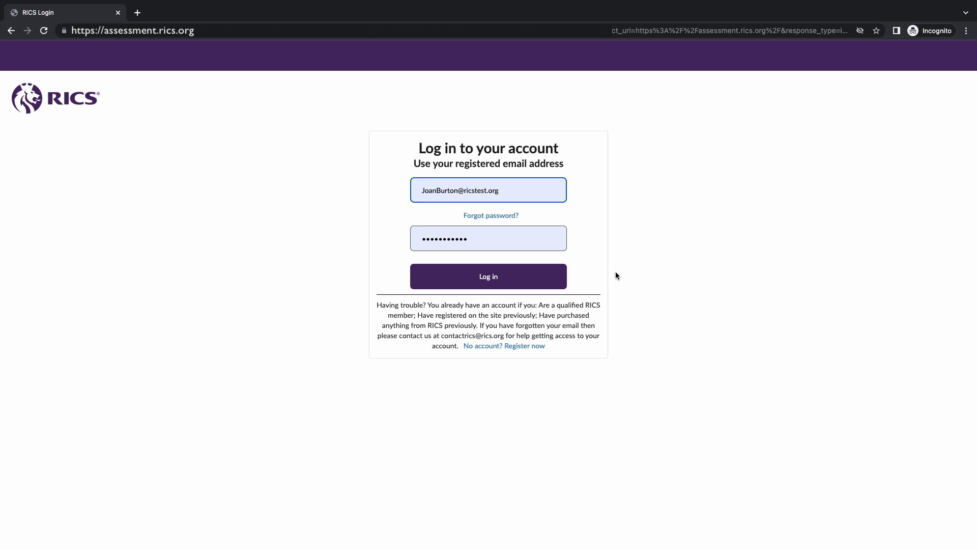
click(556, 279)
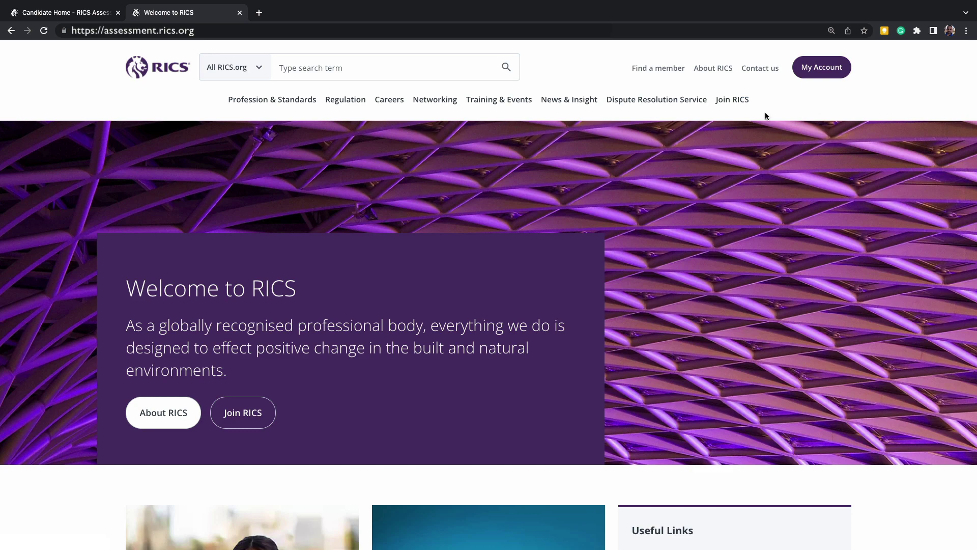
Step: Go to Join RICS > Assessments Information and scroll down the page
click(732, 100)
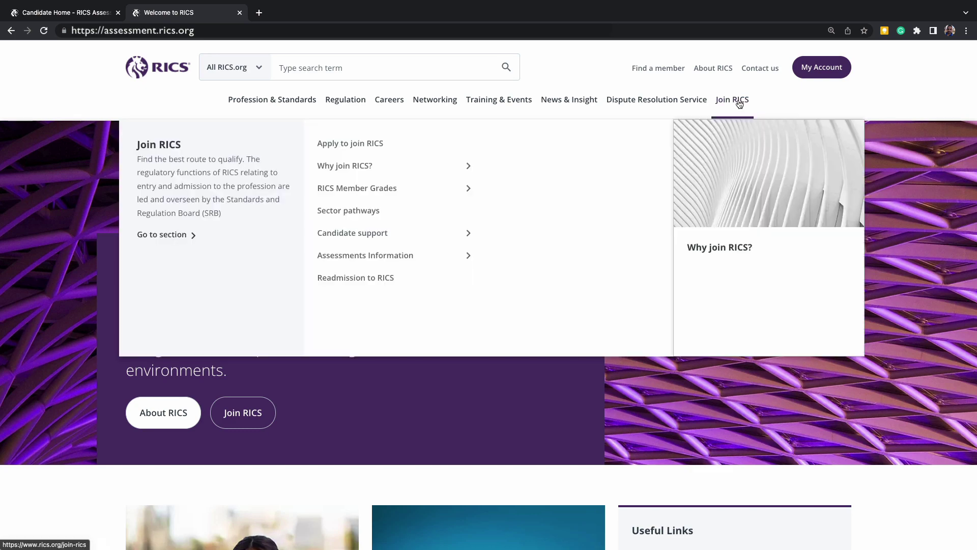
click(385, 263)
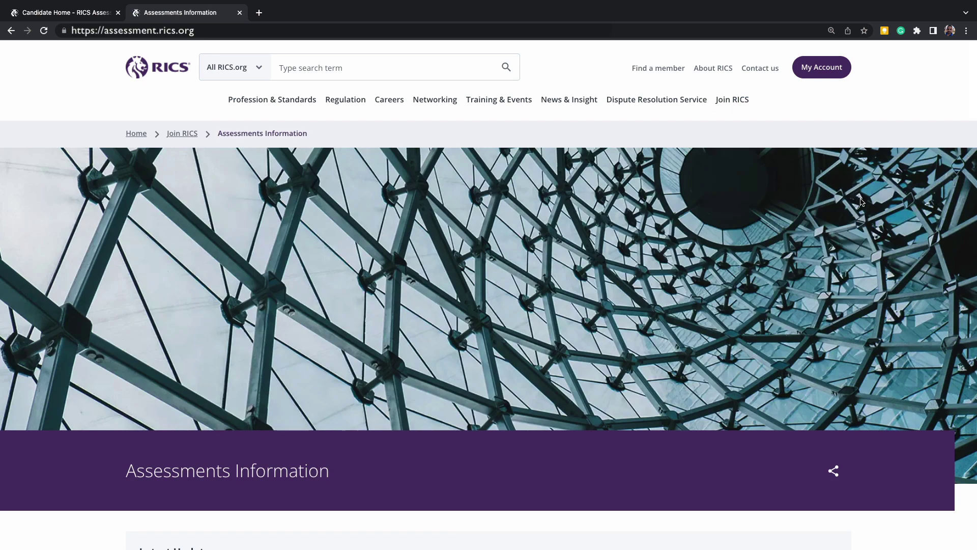
scroll(860, 198, down, 5)
scroll(861, 202, down, 7)
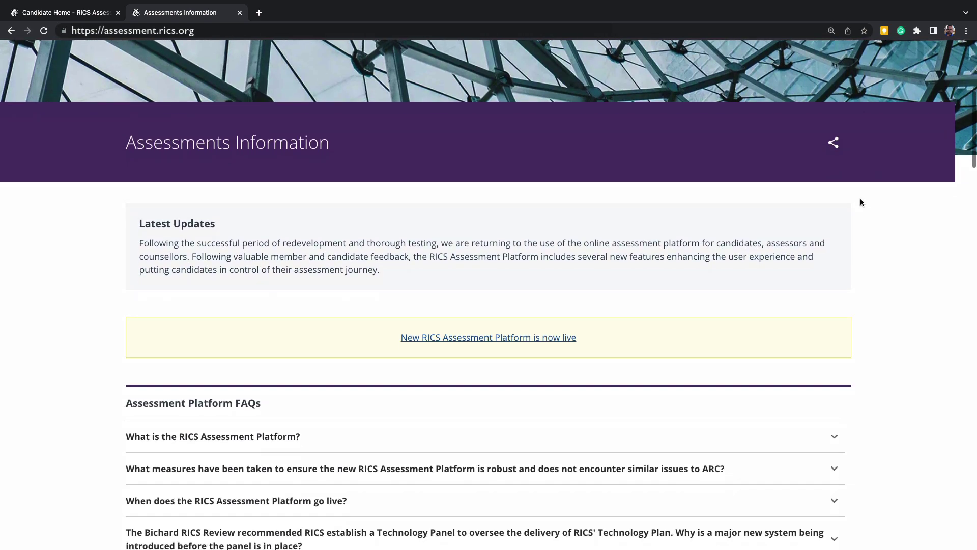
scroll(860, 203, down, 4)
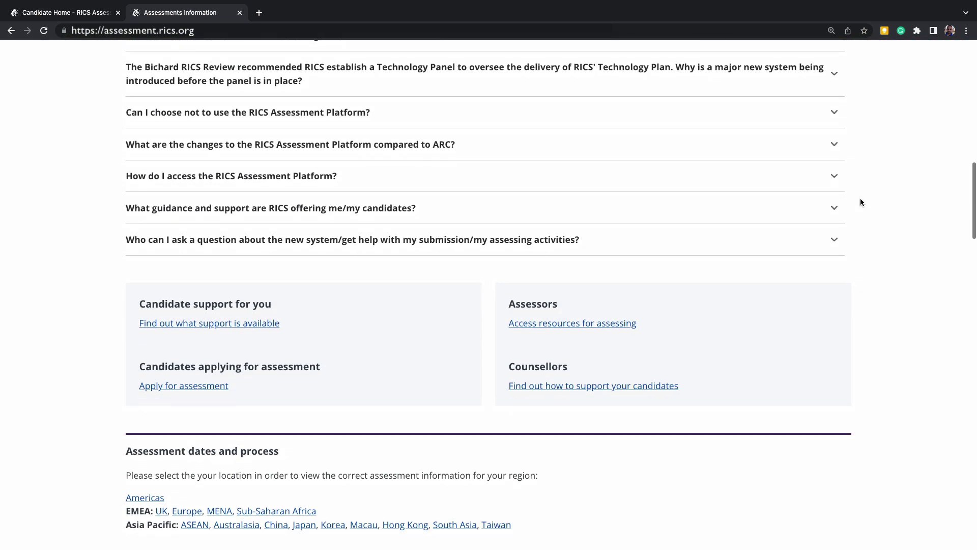
scroll(860, 202, down, 2)
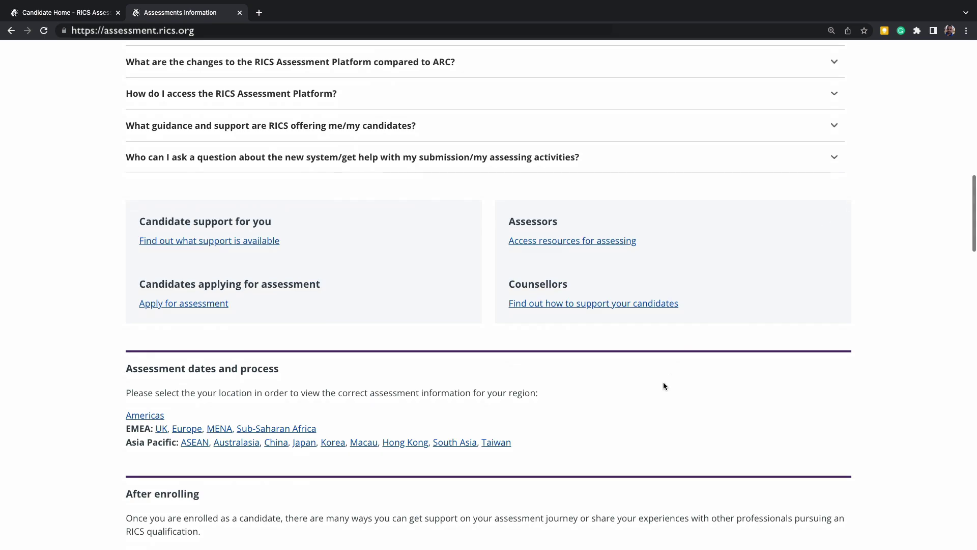
scroll(552, 452, down, 13)
scroll(551, 450, down, 7)
Step: Expand the APC Assessment Submission Examples list, read it, then close the tab
click(516, 495)
scroll(516, 496, down, 4)
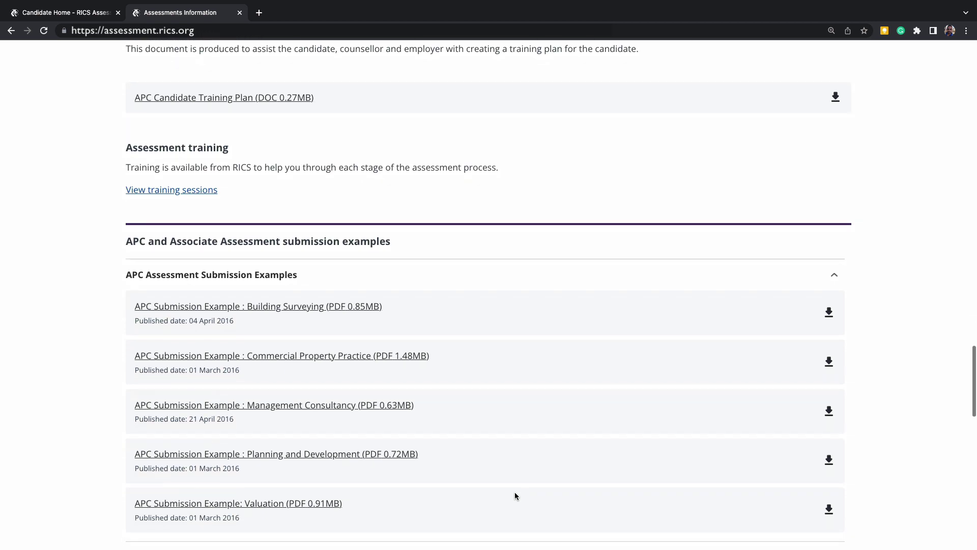
scroll(383, 262, up, 10)
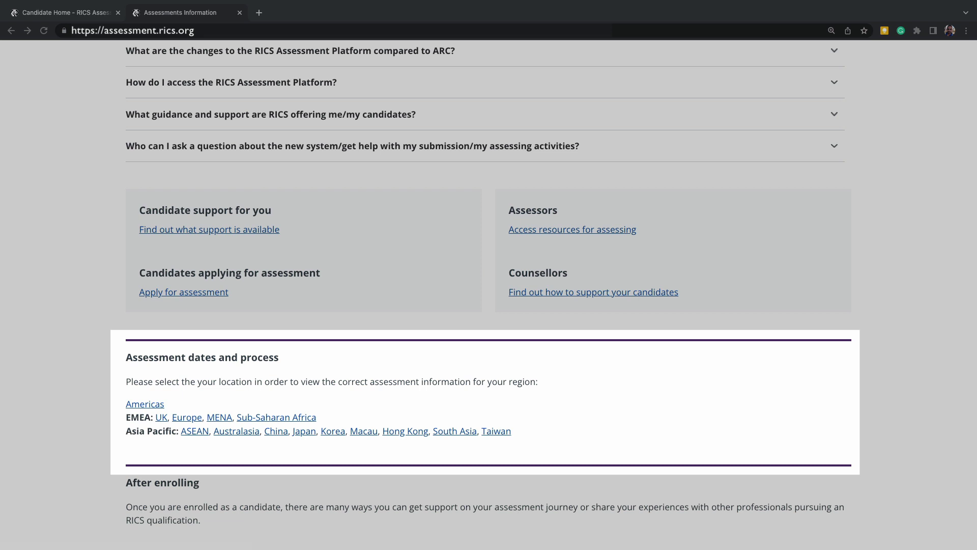
key(ctrl+w)
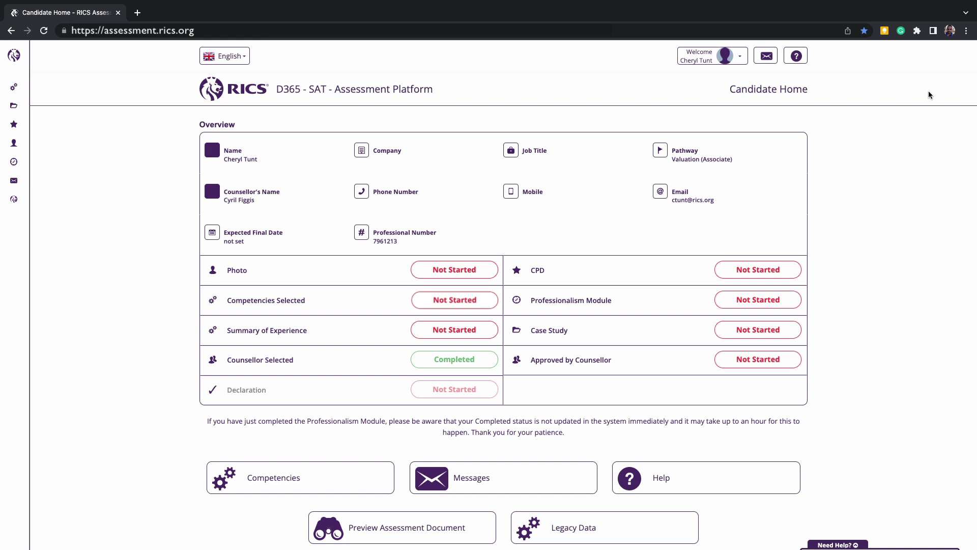
Step: On Edit Profile, look up a new counsellor by their RICS contact number and confirm them
click(741, 62)
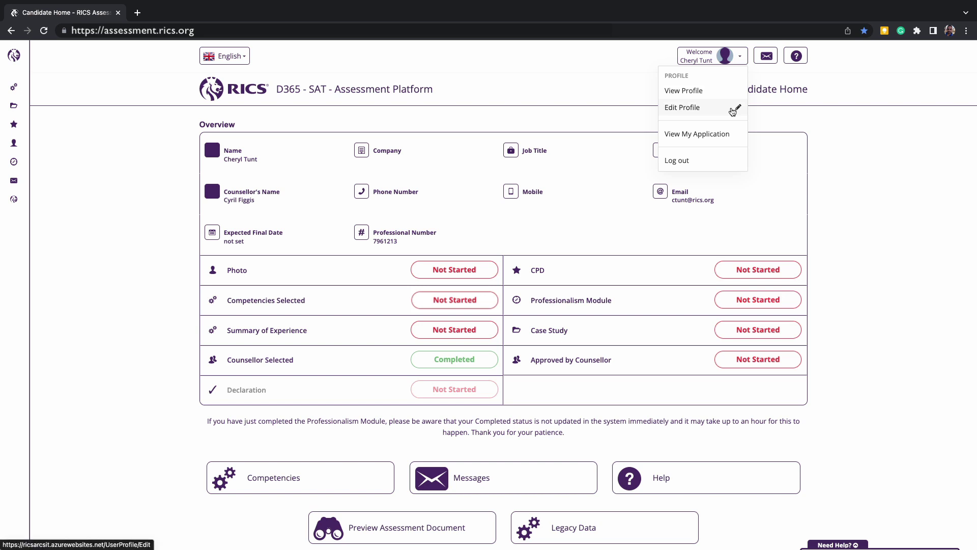
click(733, 112)
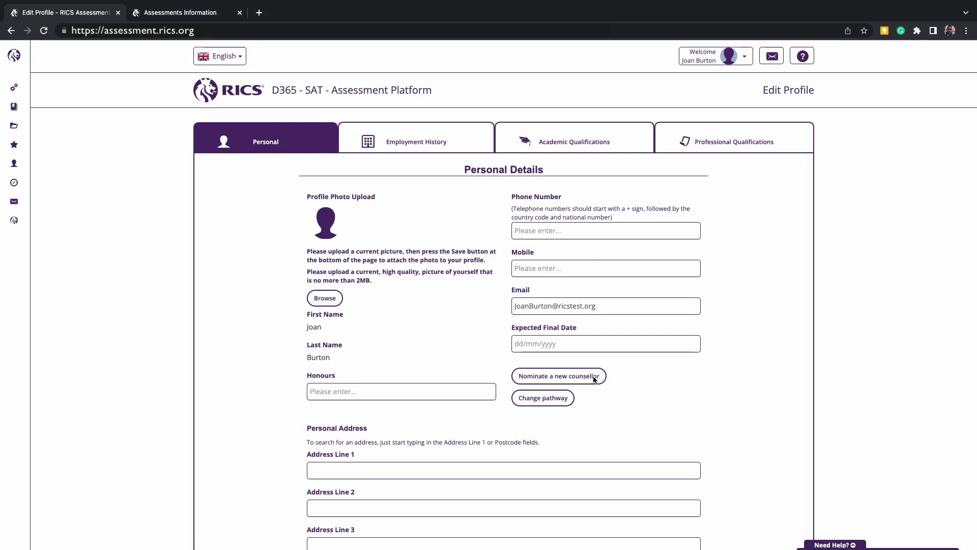
click(588, 381)
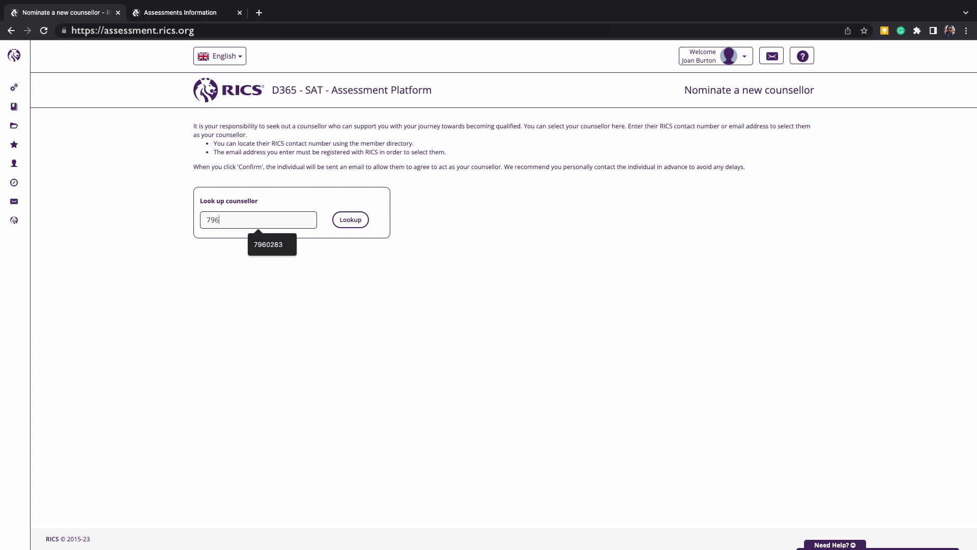
click(350, 219)
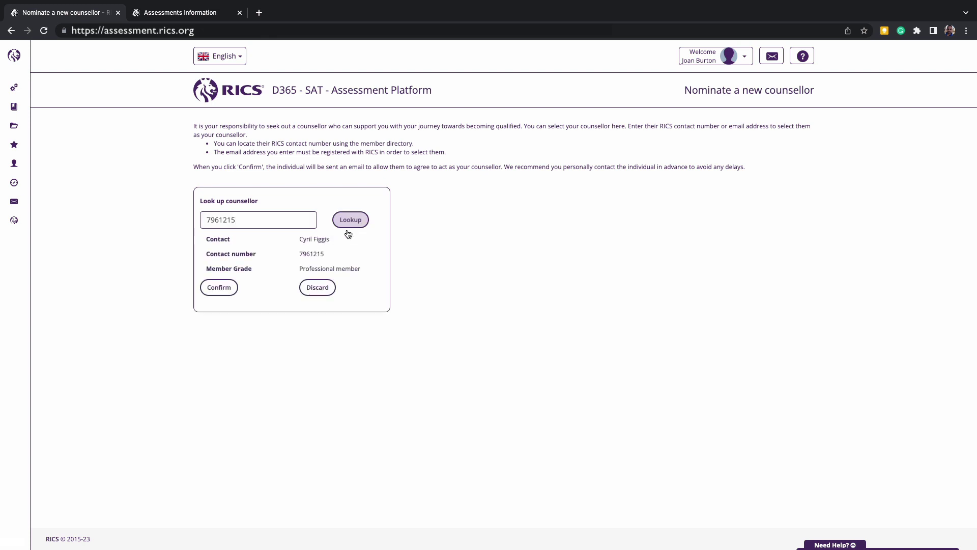
click(224, 295)
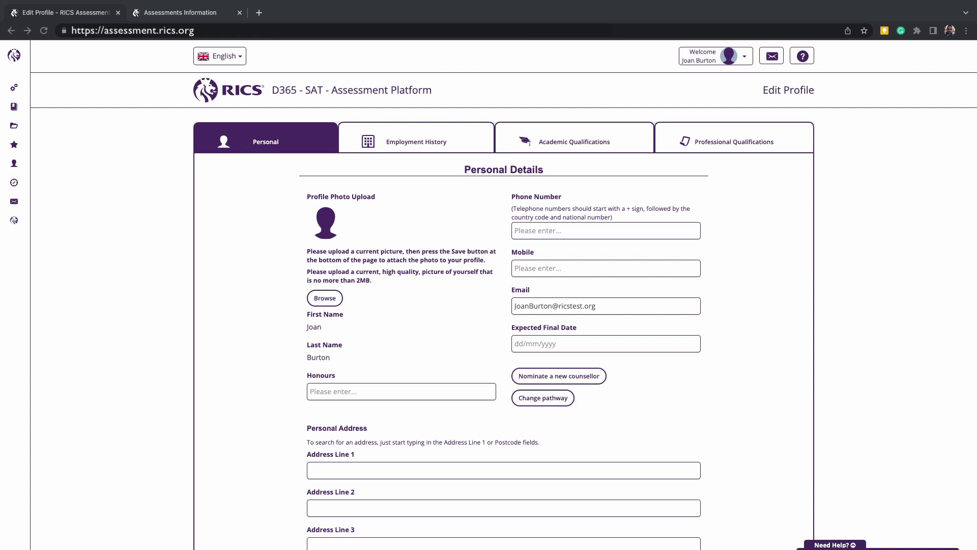
Step: Browse the alternative pathways without changing pathway, then save the personal details
click(567, 401)
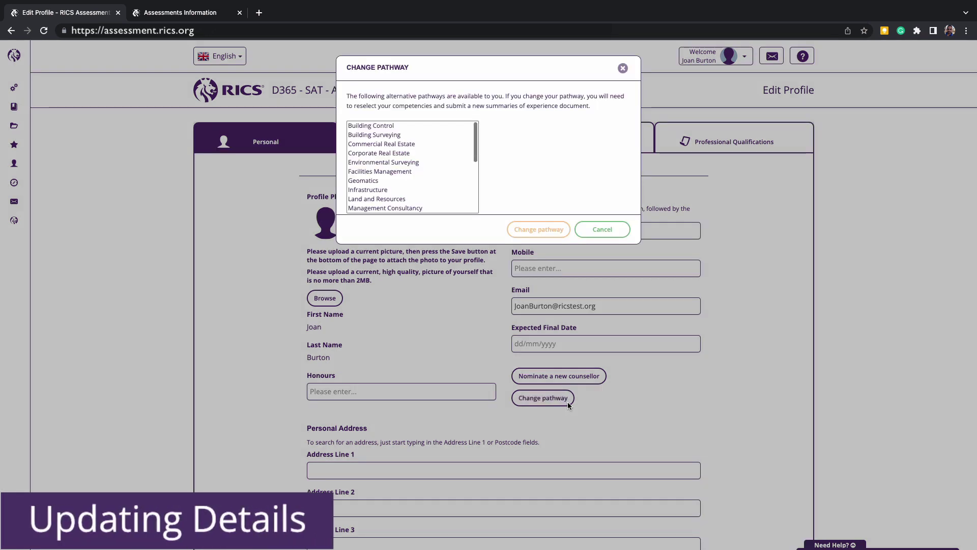
scroll(460, 196, down, 2)
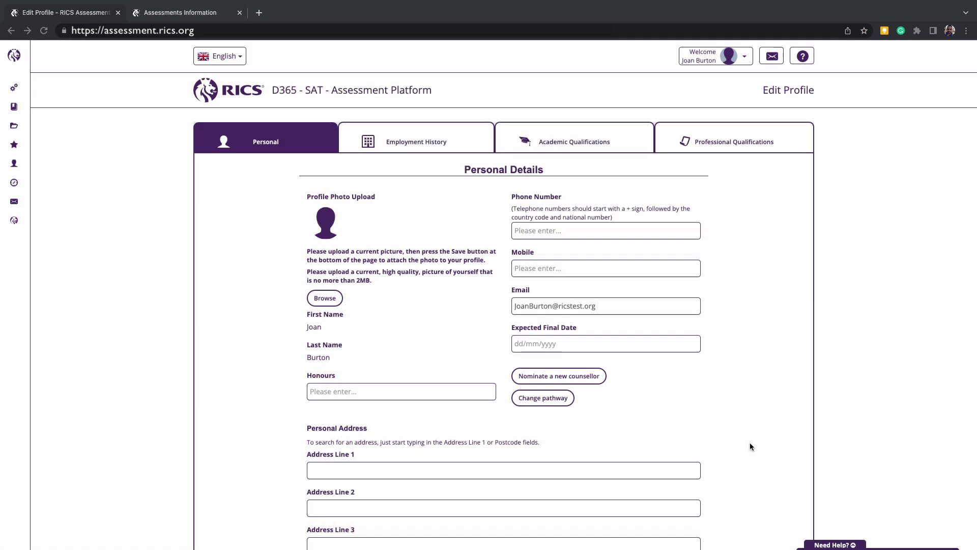
scroll(749, 446, down, 2)
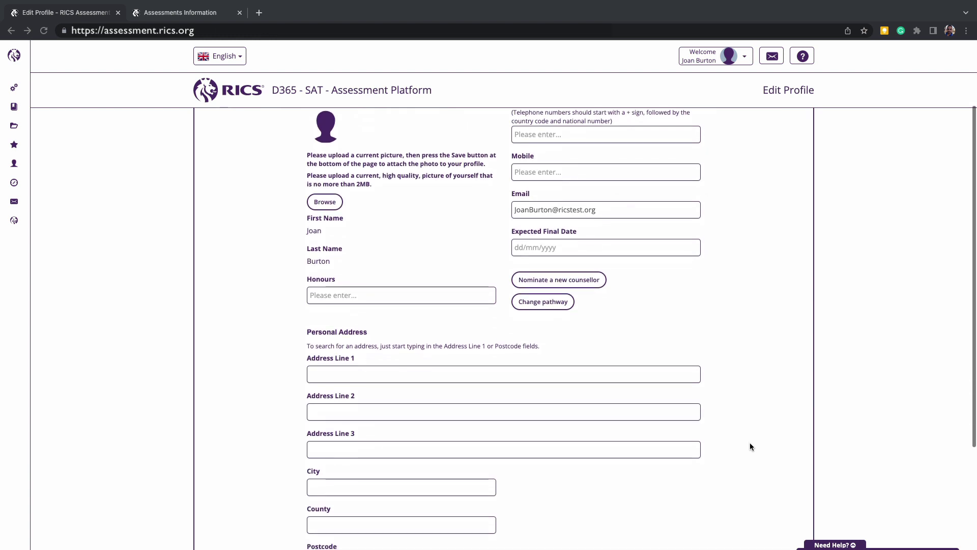
scroll(750, 447, down, 1)
scroll(750, 446, down, 3)
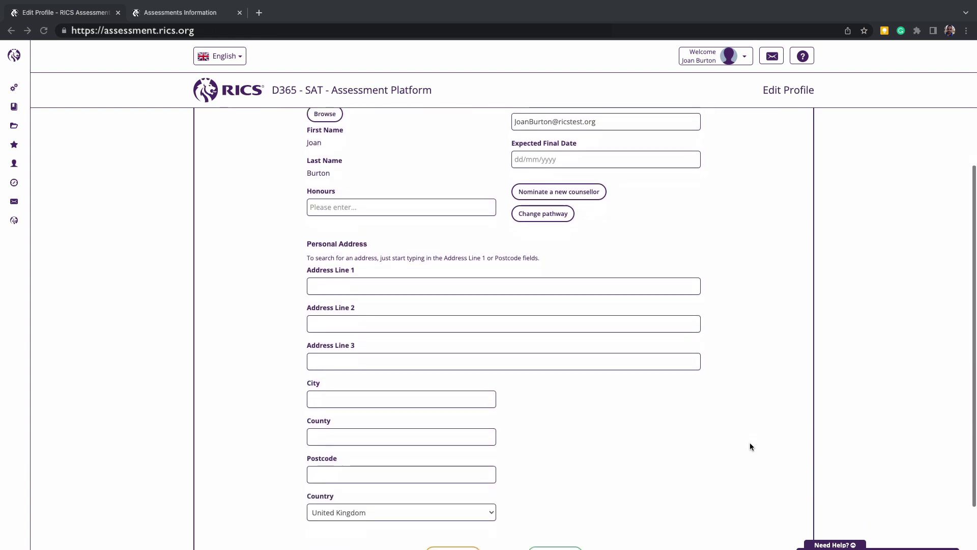
scroll(750, 446, down, 1)
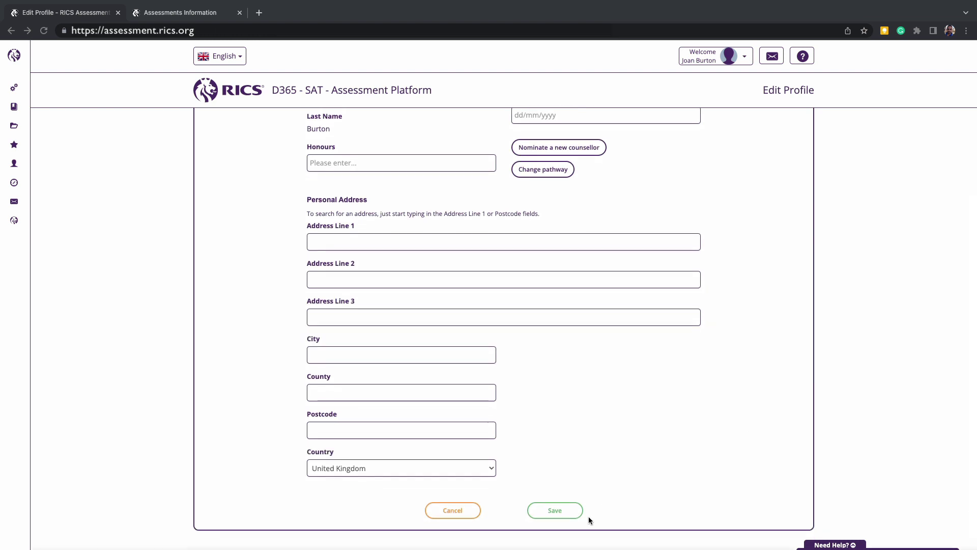
click(554, 509)
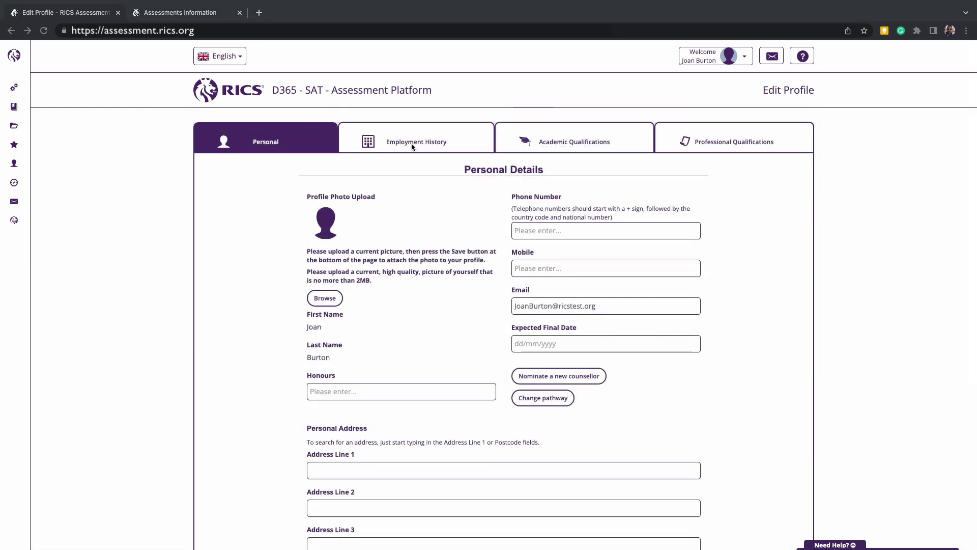
Step: Start a new employment entry in the United Kingdom with company 027024 as employer
click(418, 141)
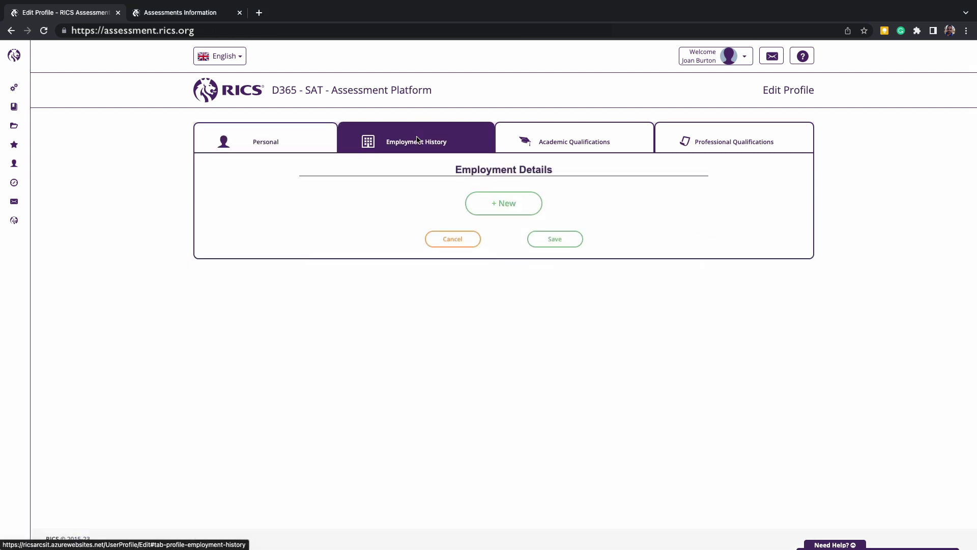
click(507, 208)
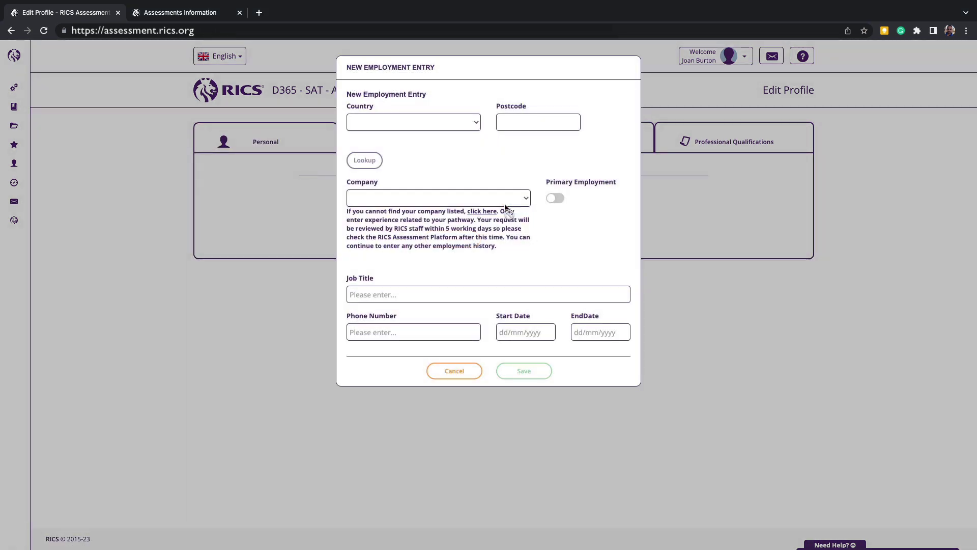
click(472, 130)
click(471, 131)
click(365, 160)
click(425, 199)
click(427, 267)
Step: Enter job title Manager, dates 20/02/2023–22/02/2023, mark it primary employment, and save
click(418, 294)
text(Manager)
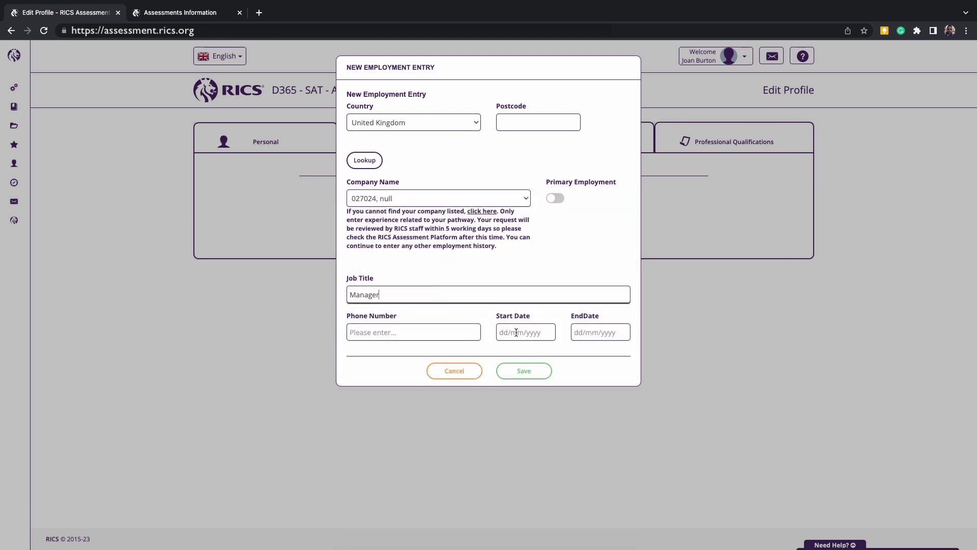
click(511, 332)
click(504, 279)
click(582, 330)
click(612, 277)
click(555, 199)
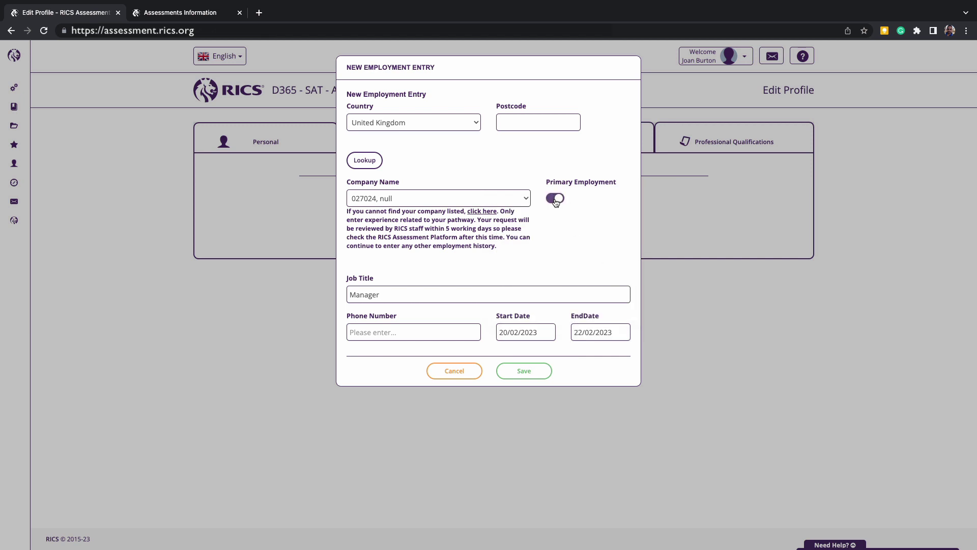
click(524, 370)
Step: Add the summary 'Insert a summary here!' to the 027024 record, save, then view the qualifications sections
click(693, 261)
click(566, 412)
text(Insert a summary here!)
click(561, 466)
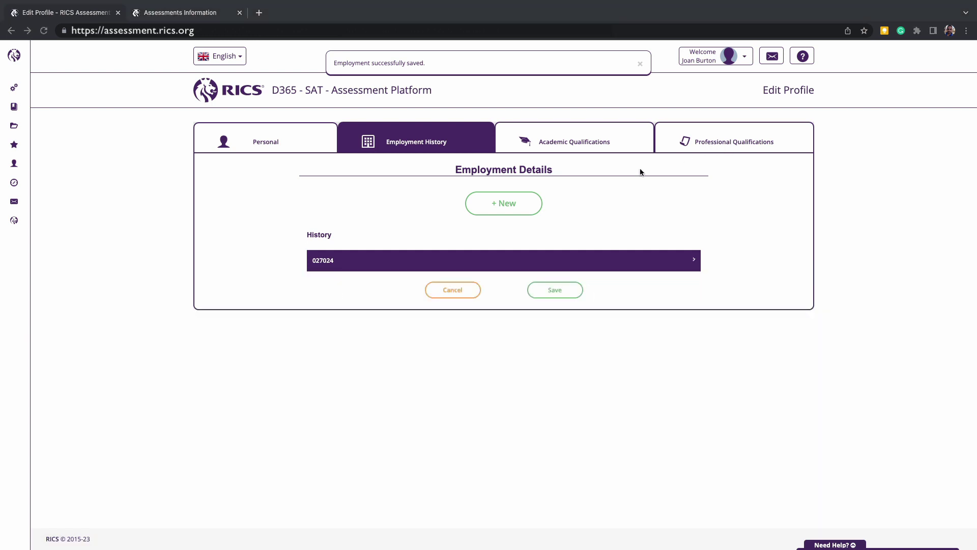
click(597, 144)
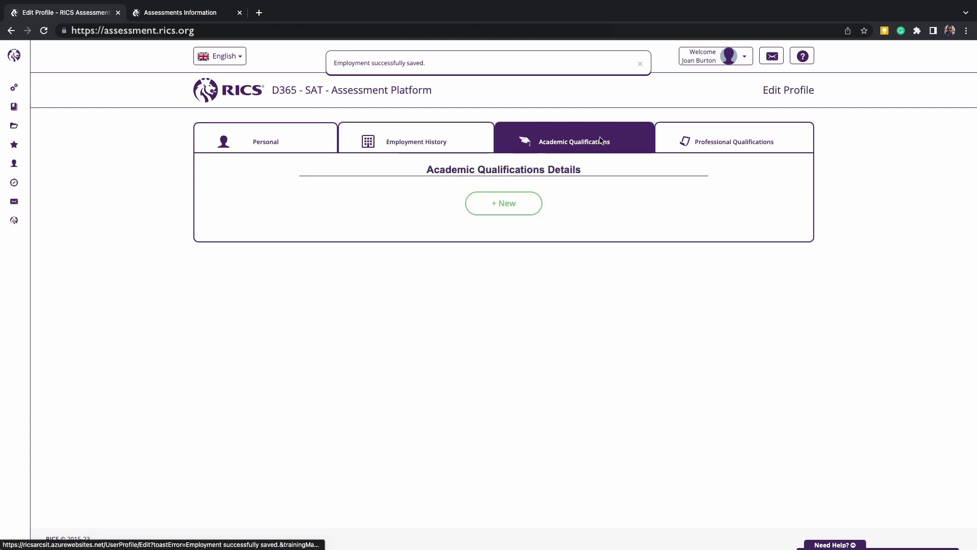
click(700, 142)
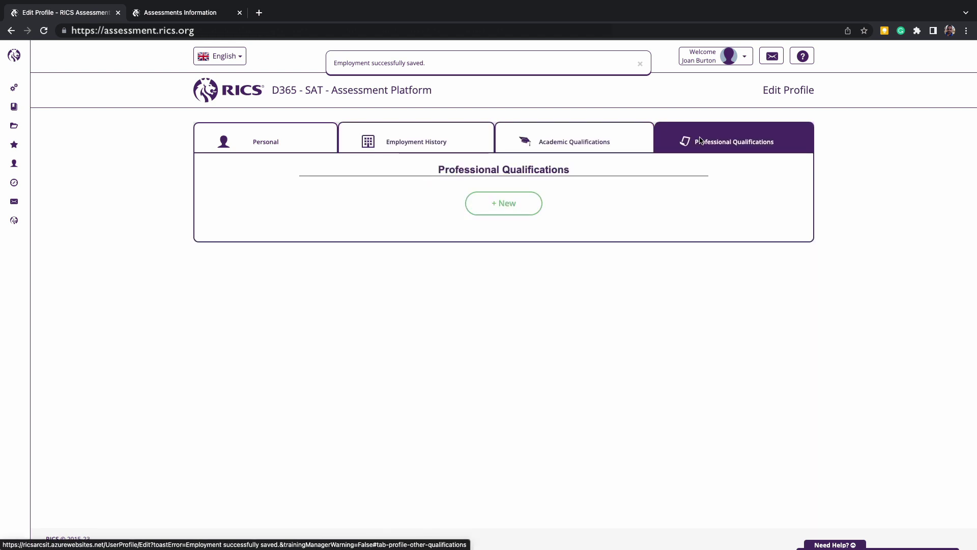
Step: Upload a profile photo in Personal Details and save the details
click(265, 147)
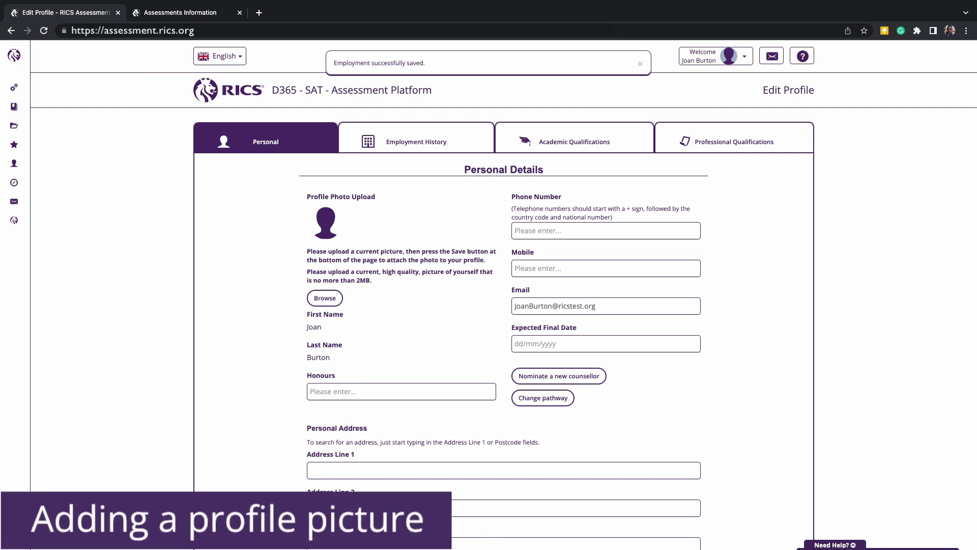
click(321, 300)
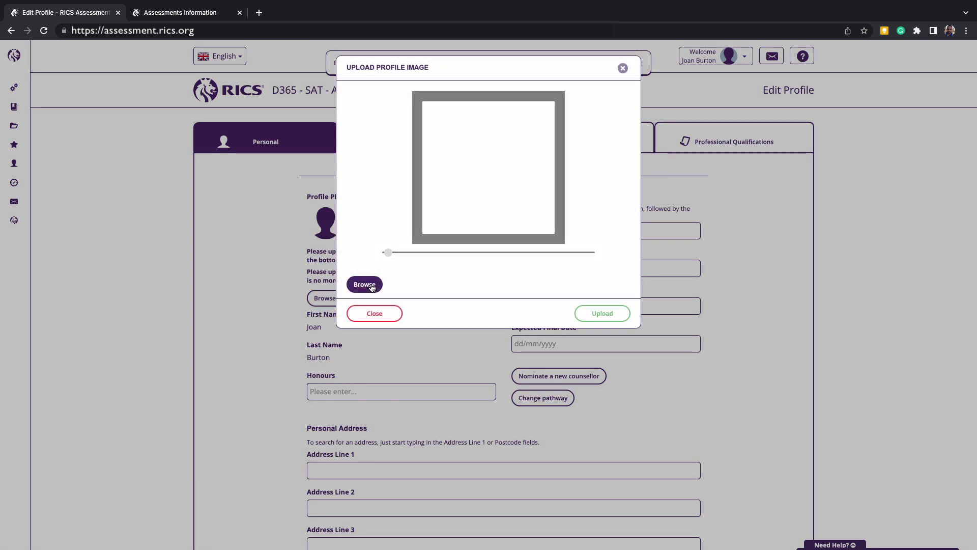
click(593, 315)
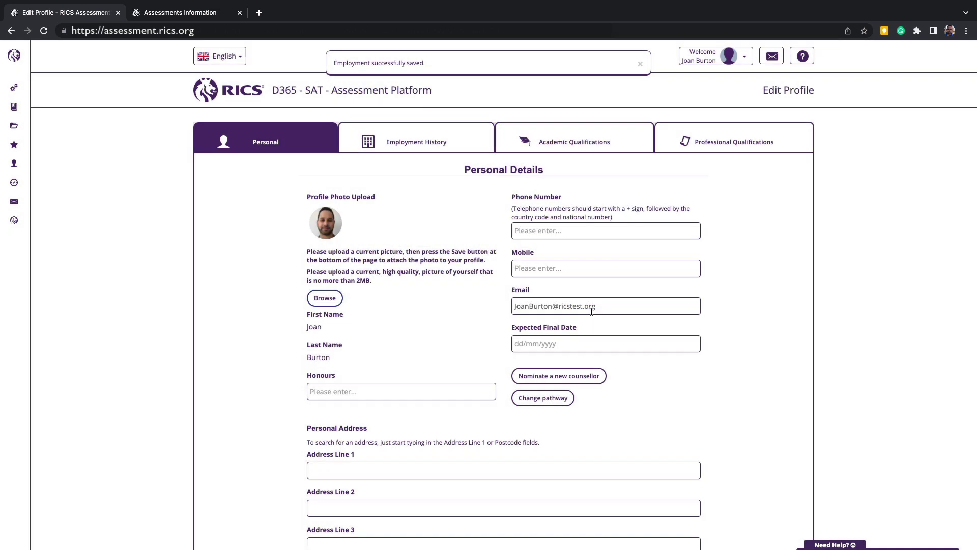
scroll(513, 322, down, 5)
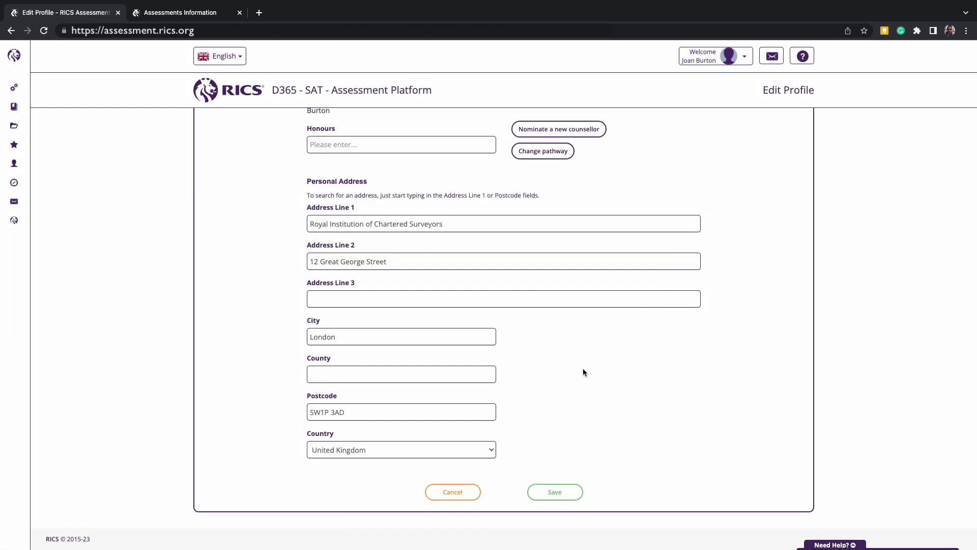
click(558, 493)
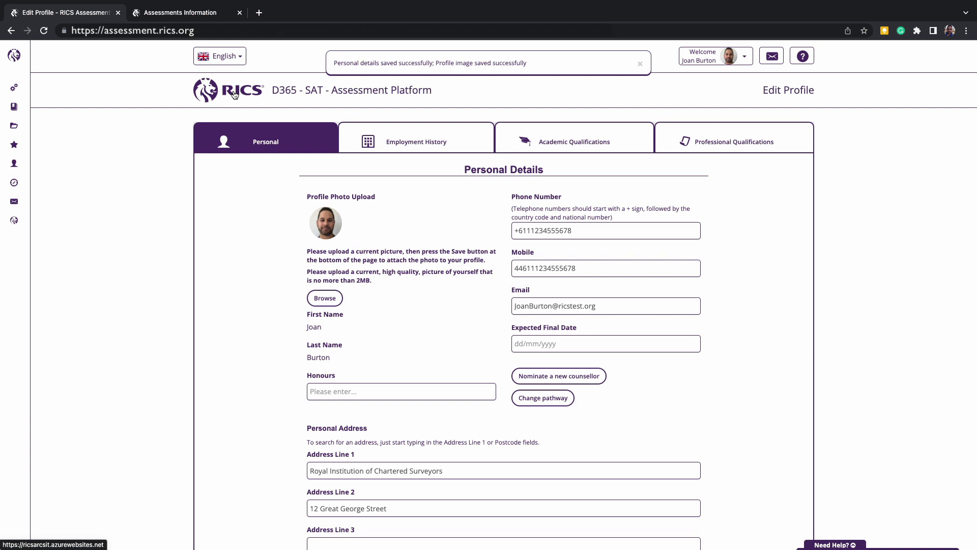
Step: Return to Candidate Home and bring up the Need Help? panel with the guides
click(234, 94)
mouse_move(16, 60)
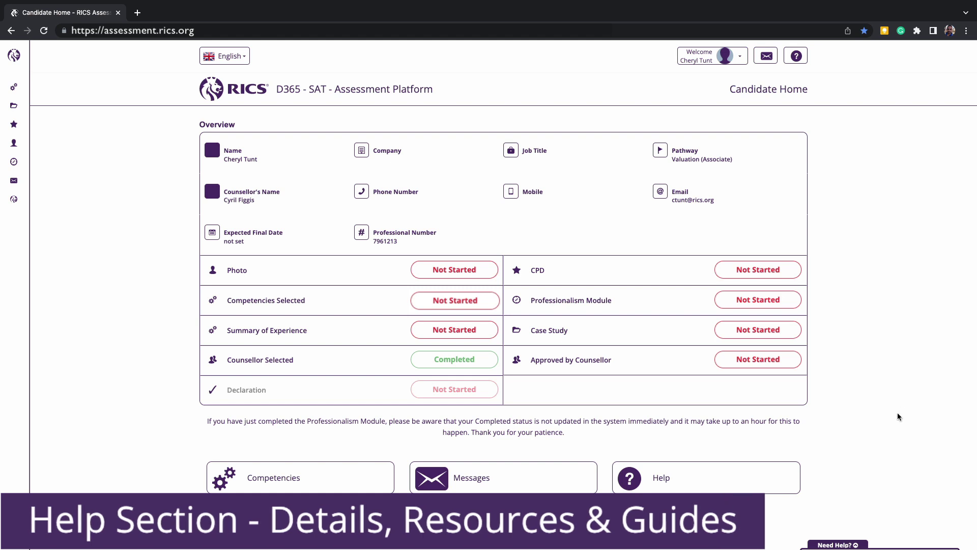
click(857, 544)
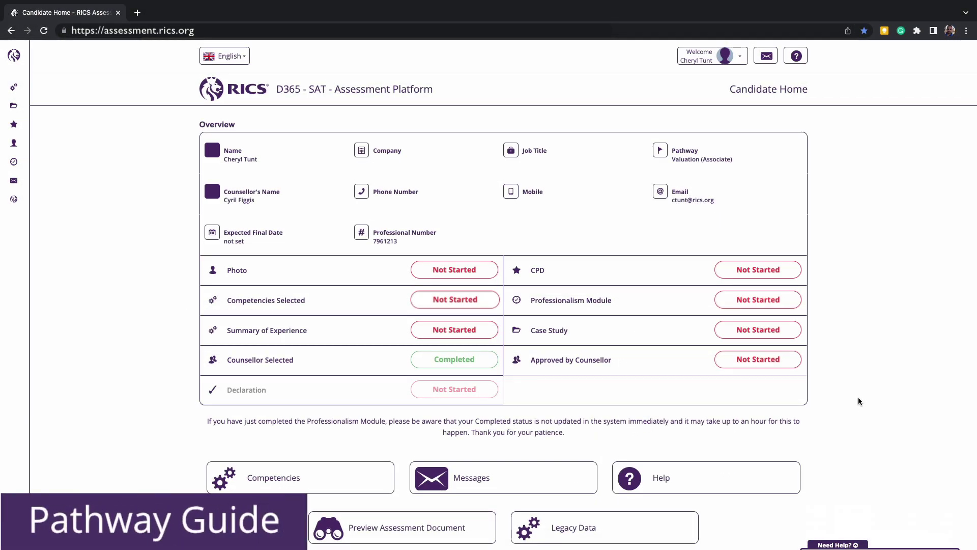
Step: Collapse the Need Help? panel on Candidate Home
click(853, 545)
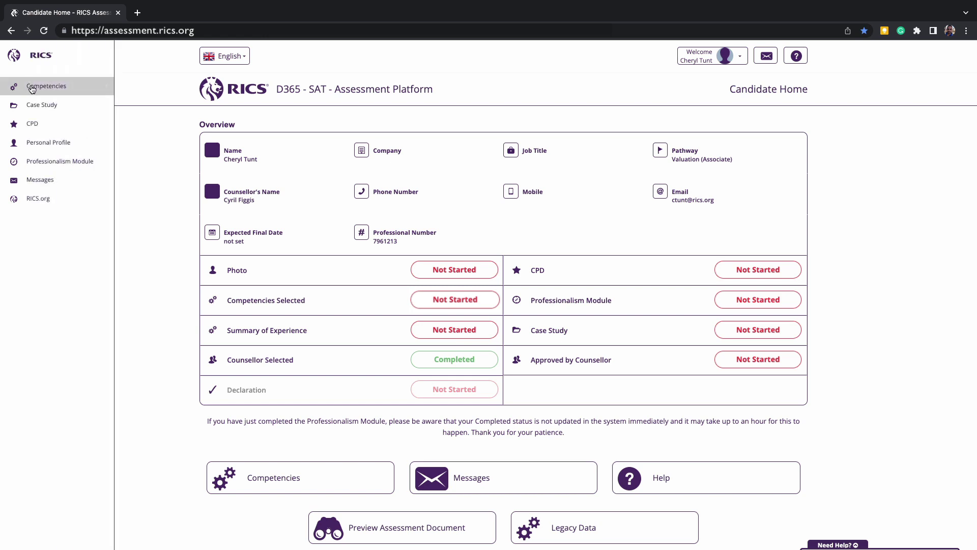
Step: Open the Competency Selector and save the eight mandatory competencies
click(31, 88)
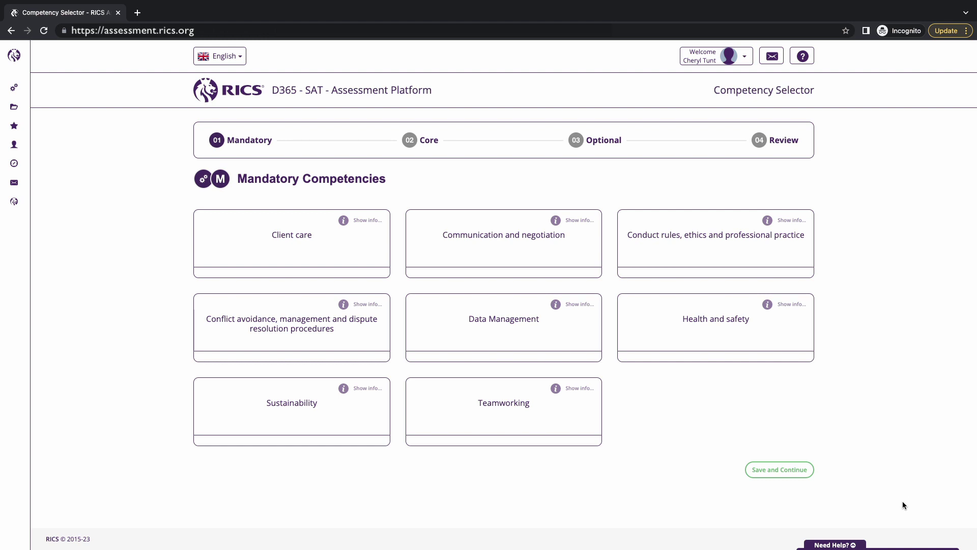
click(798, 472)
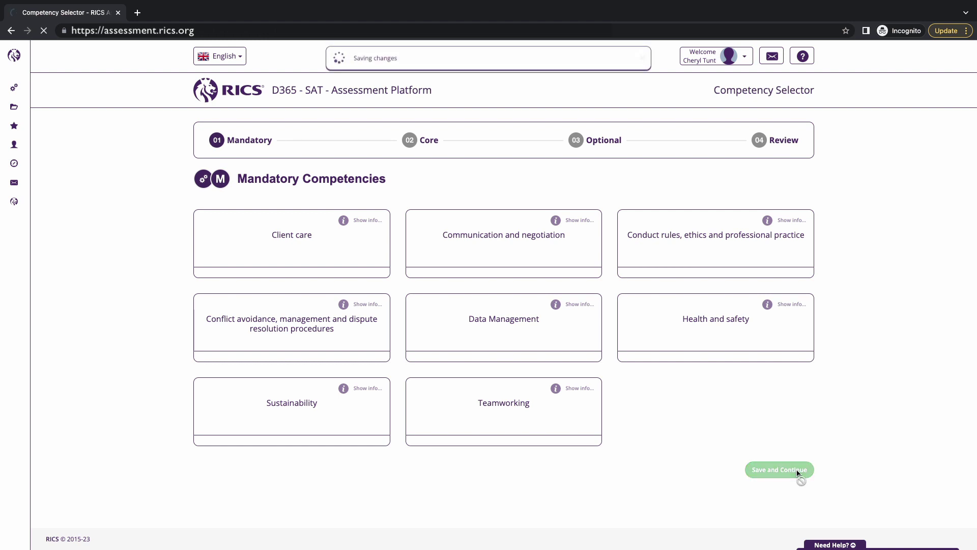
Step: Add all five core competencies, Construction technology through Quantification and costing, and save
click(351, 241)
click(547, 388)
click(356, 257)
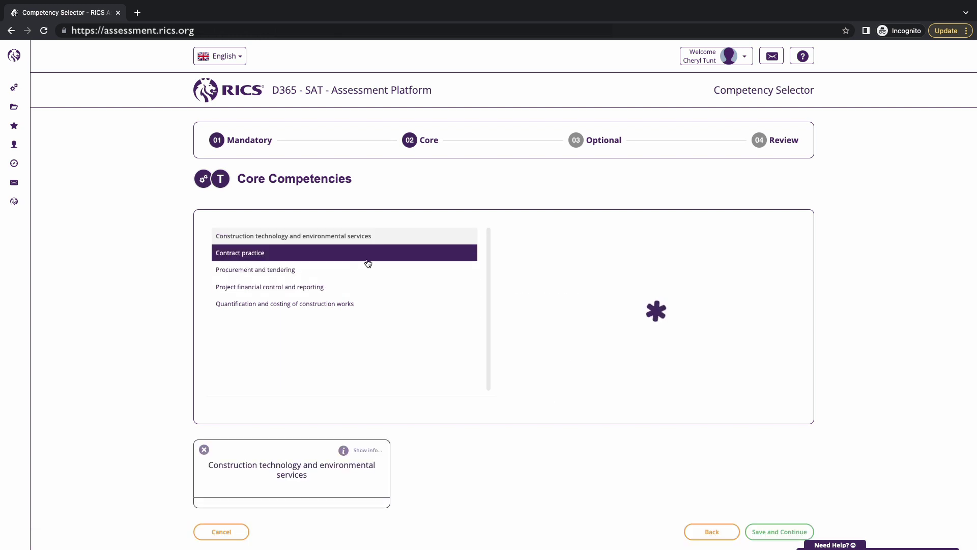
click(541, 386)
click(436, 271)
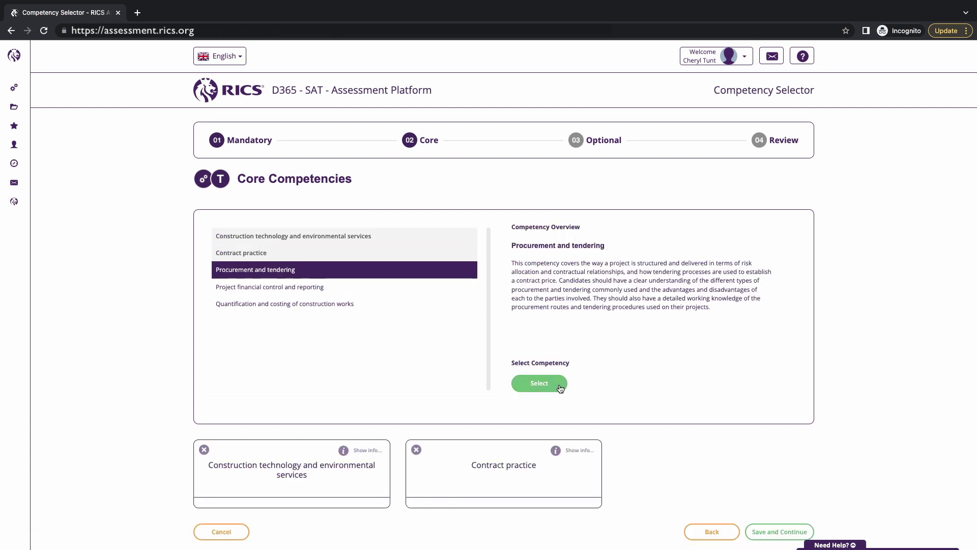
click(560, 389)
click(420, 284)
click(551, 382)
click(466, 308)
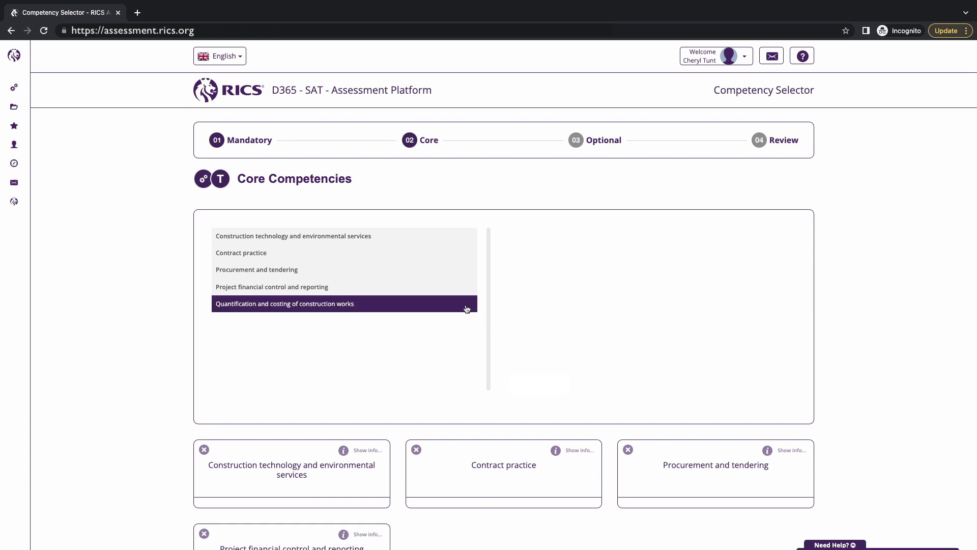
click(561, 388)
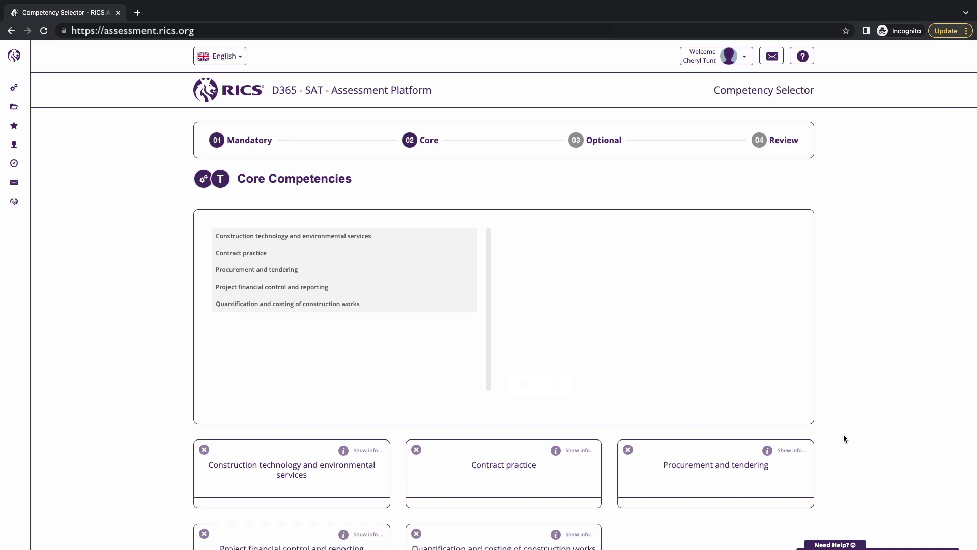
scroll(843, 435, down, 2)
click(800, 509)
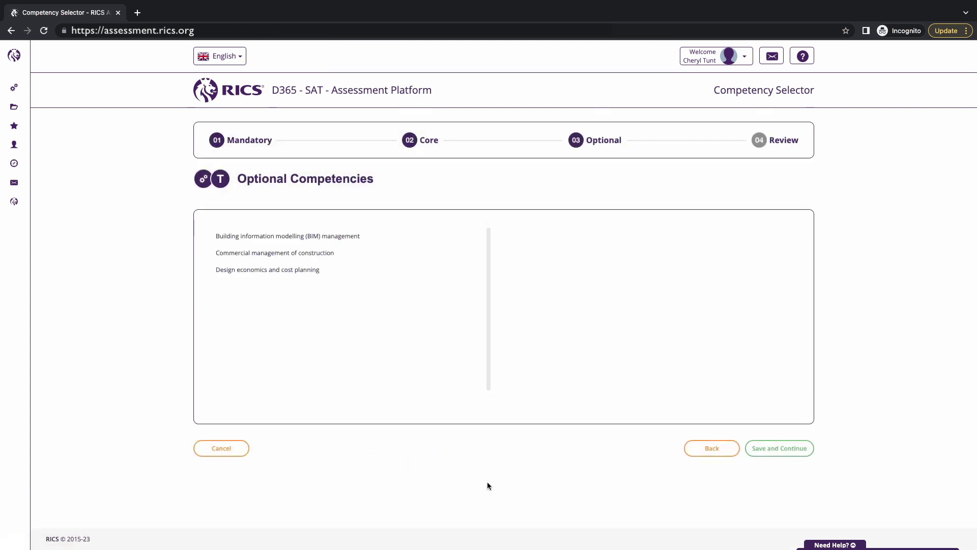
Step: Keep Commercial management of construction as the sole optional competency, removing BIM and Design economics
click(351, 237)
click(562, 382)
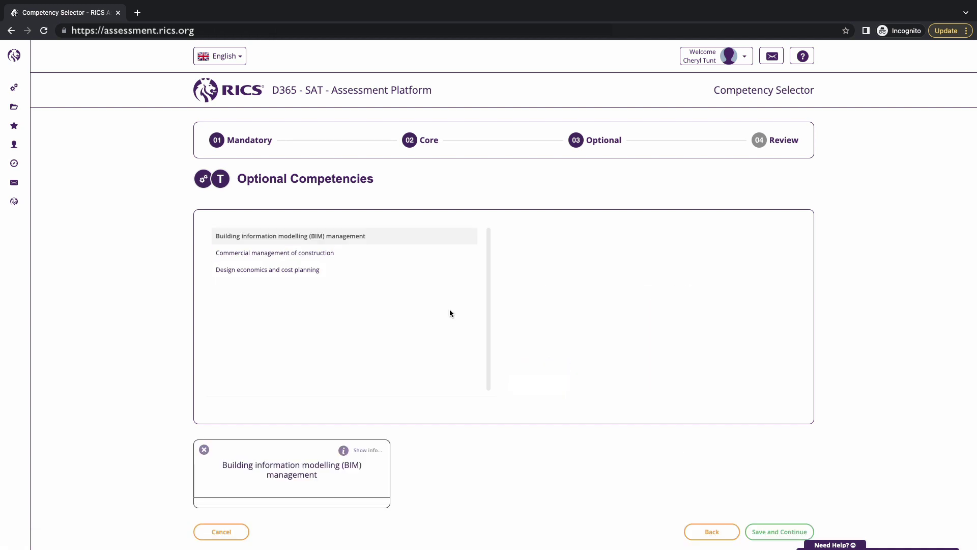
click(401, 257)
click(552, 383)
click(394, 272)
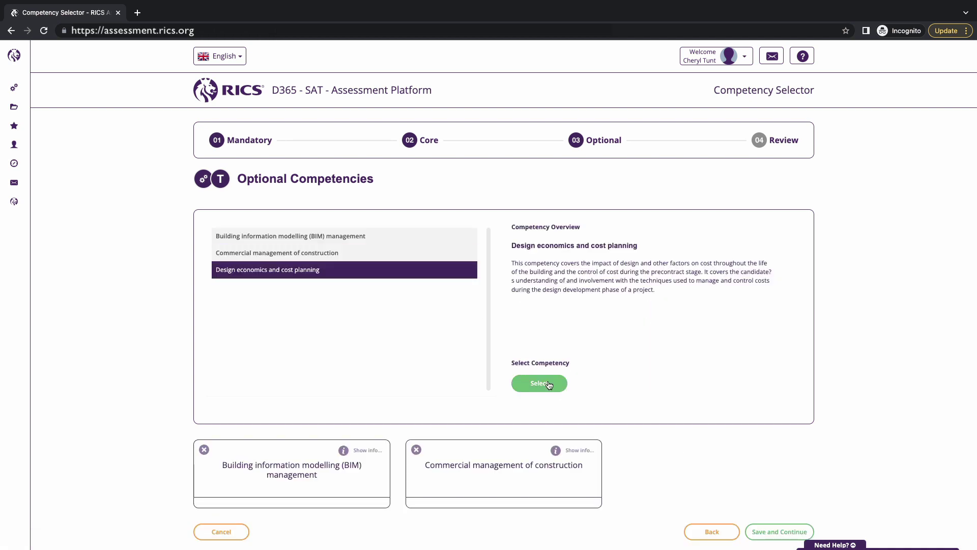
click(549, 383)
click(776, 531)
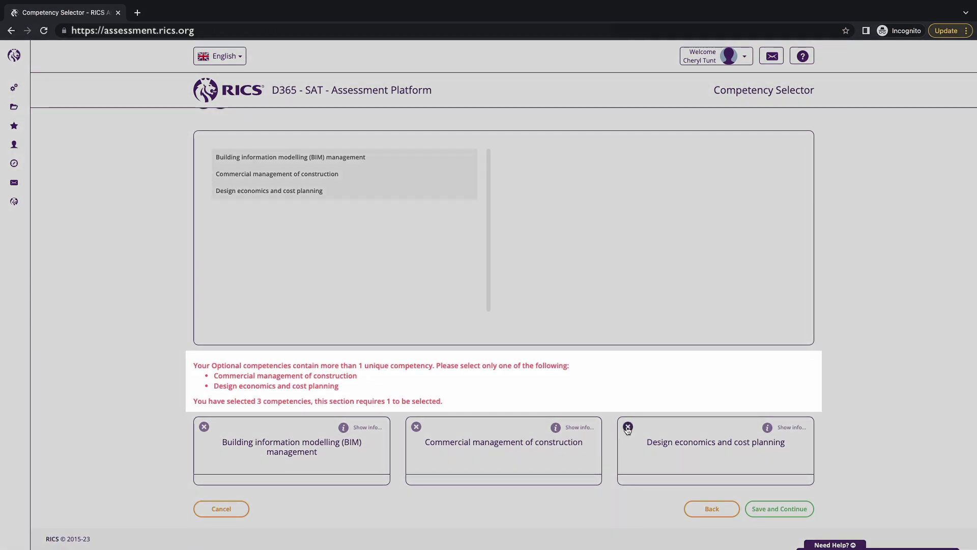
click(627, 427)
click(204, 427)
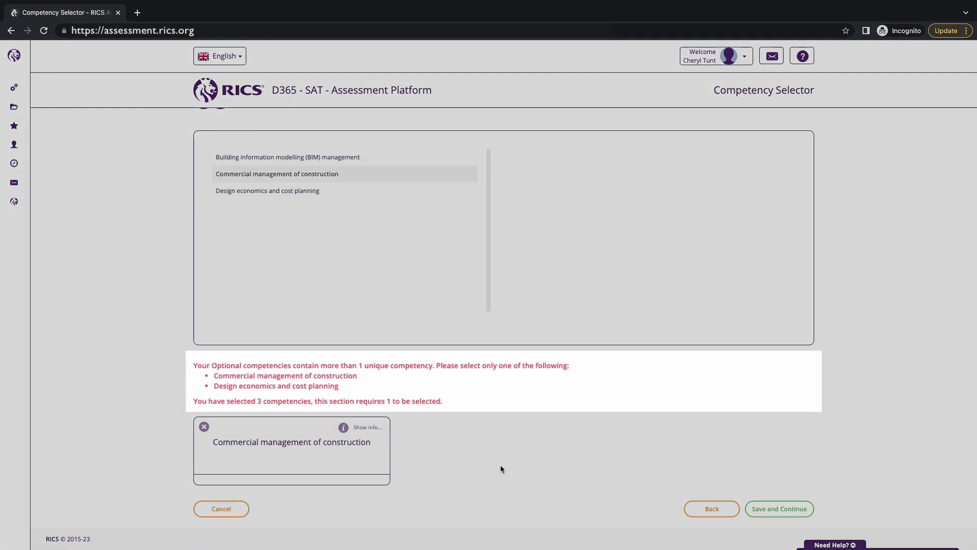
click(775, 509)
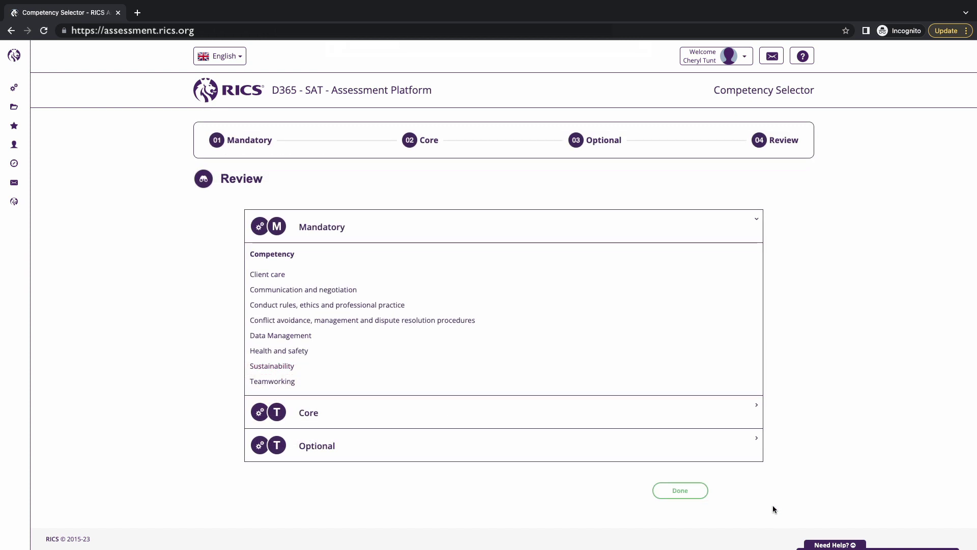
Step: Check the chosen Core and Optional competencies on the Review step and confirm the selection
click(744, 420)
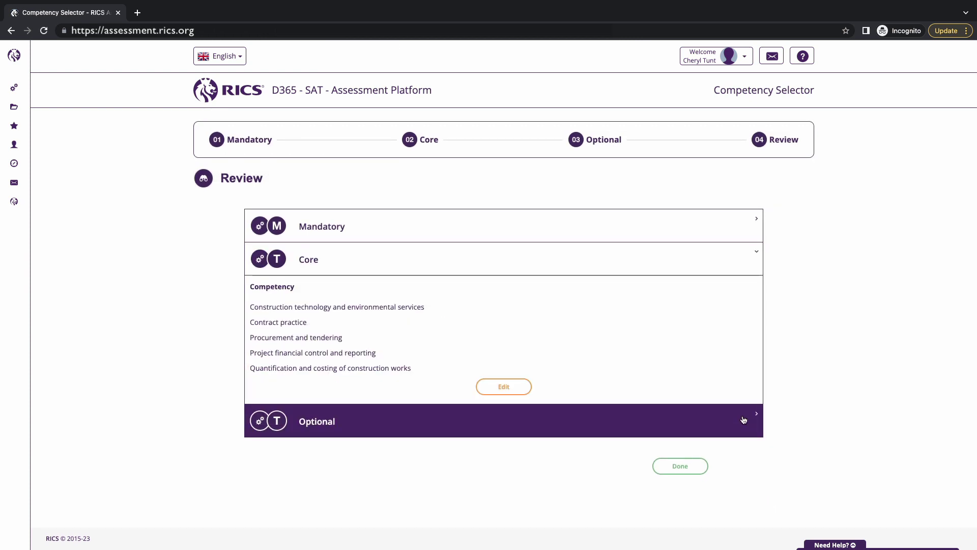
click(744, 420)
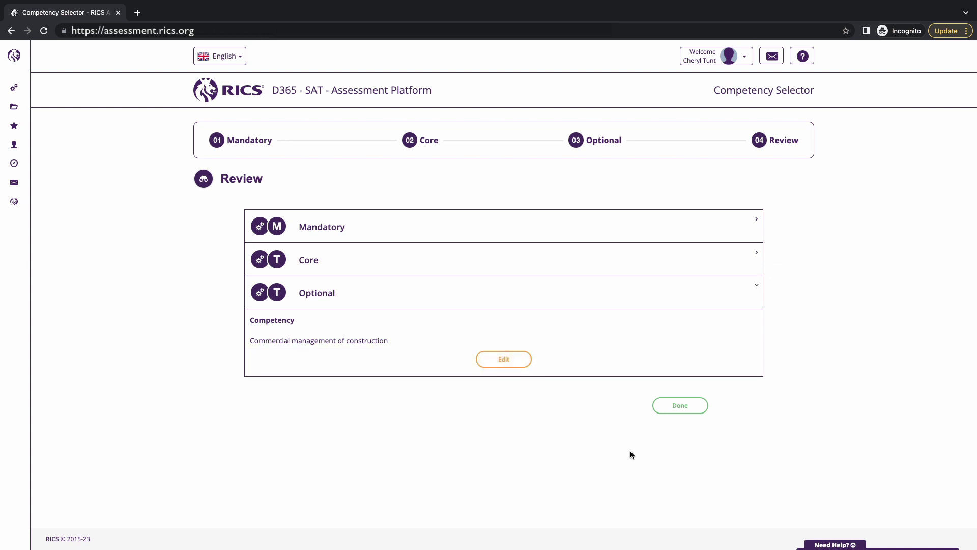
click(692, 410)
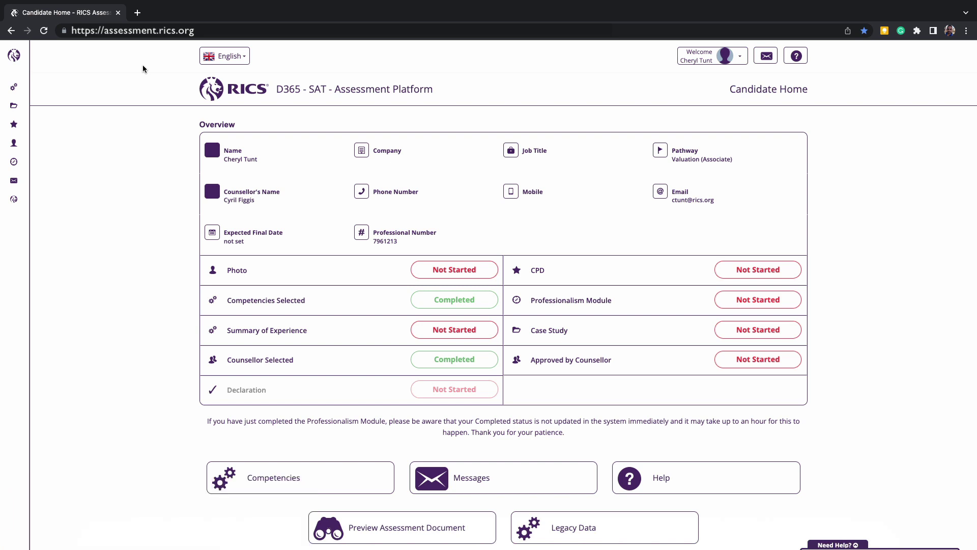
Step: Attach APC case study template.pdf on the Case Study page and save the upload
mouse_move(28, 69)
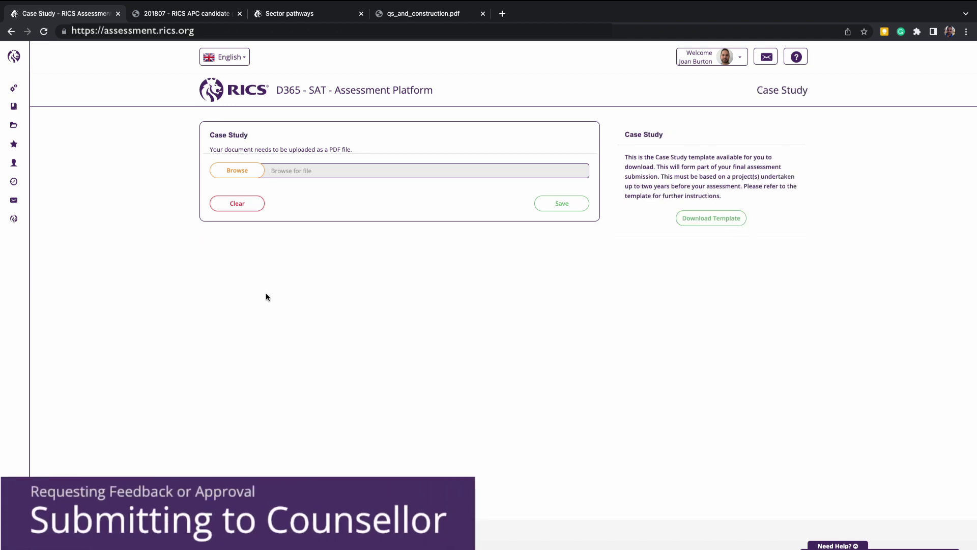
click(244, 170)
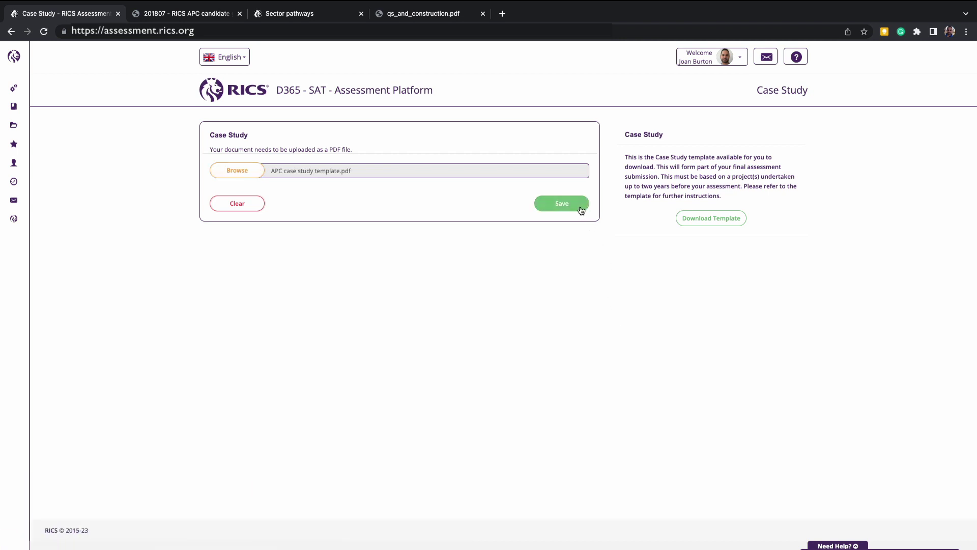
click(581, 210)
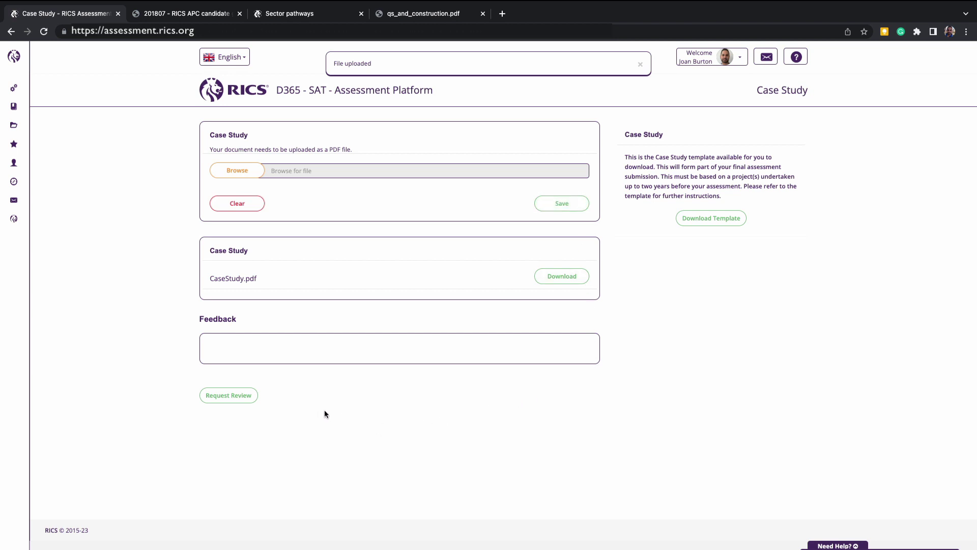
Step: Request counsellor review of the uploaded case study
click(255, 399)
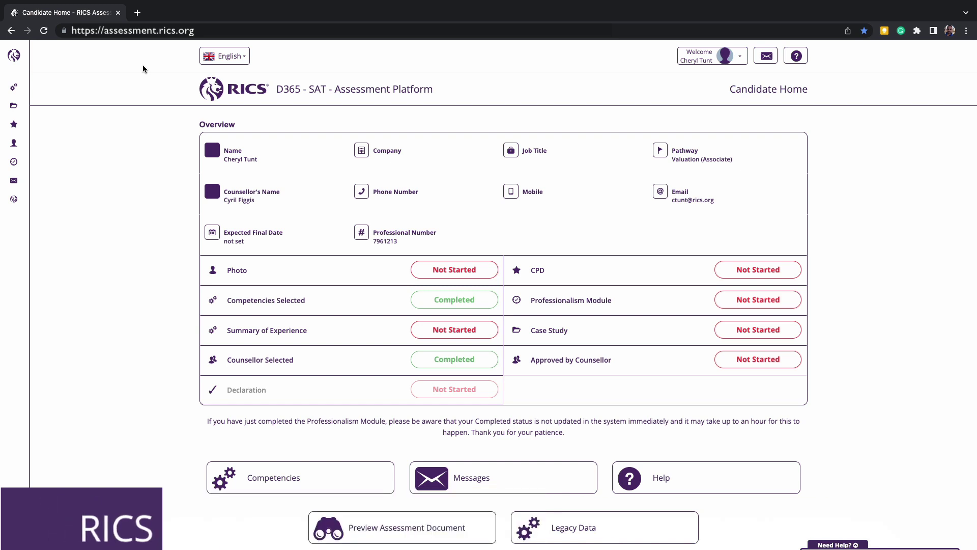
Step: Launch the Ethics course and choose the English RICS Professionalism Module
mouse_move(28, 68)
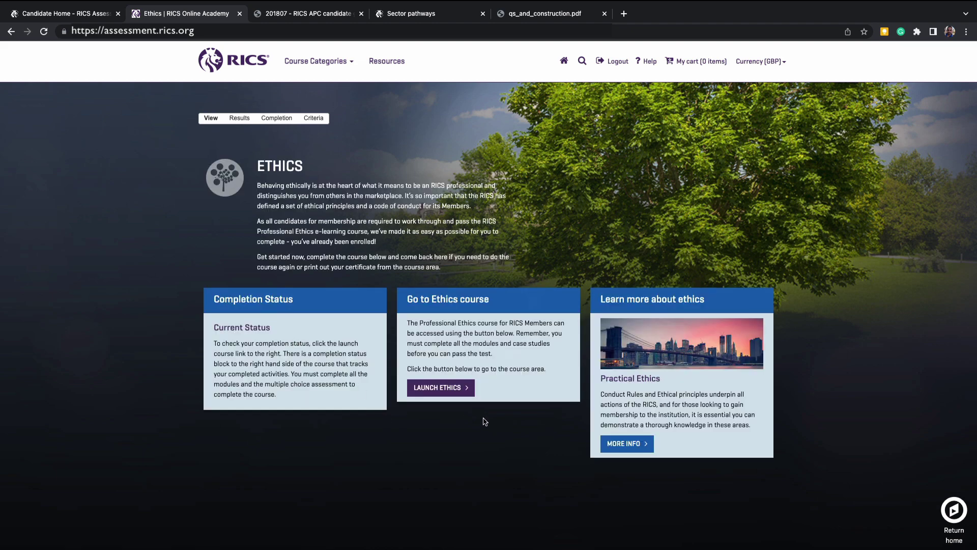
click(467, 390)
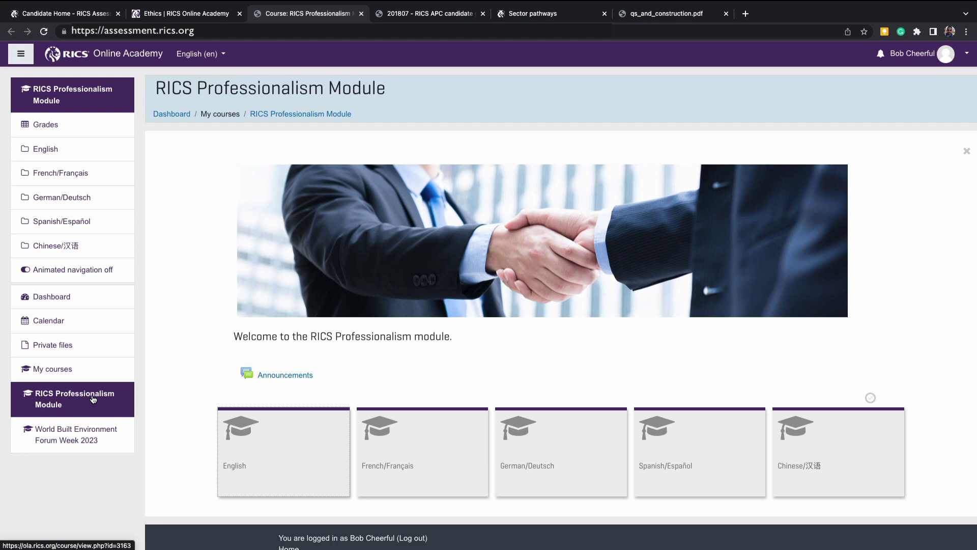
click(230, 451)
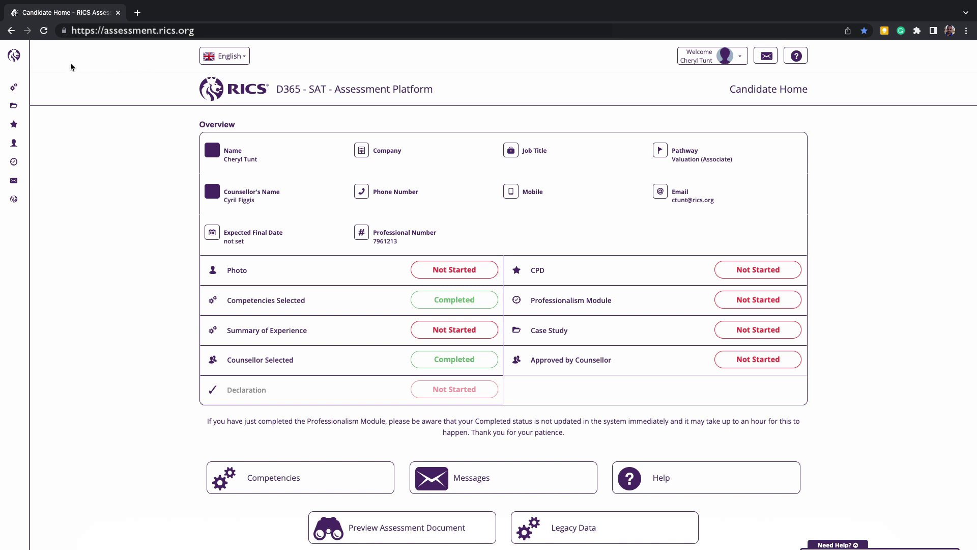
Step: Go to CPD in the sidebar to view the 2023 CPD List
mouse_move(29, 70)
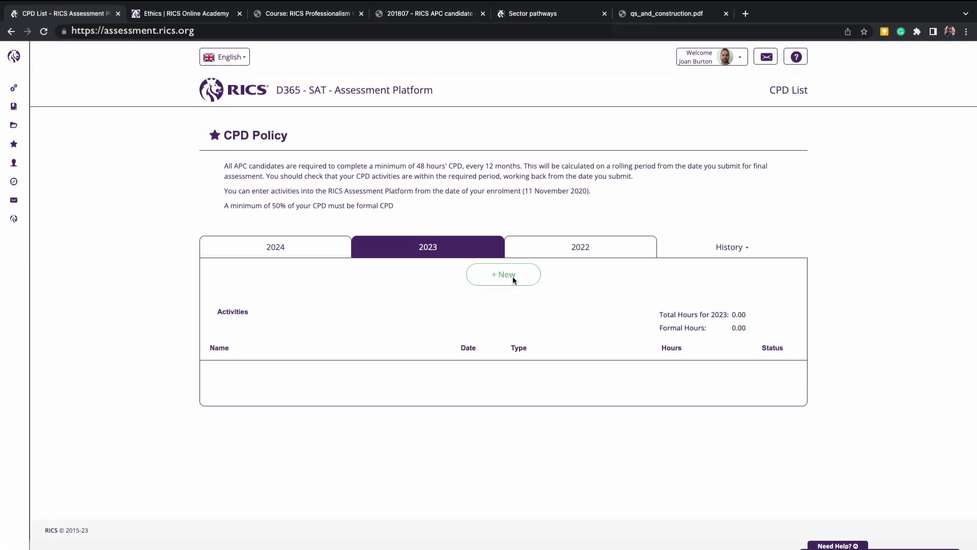
Step: Start a new CPD entry titled RICS Course - Health and Safety, Completed, 3 hours
click(503, 279)
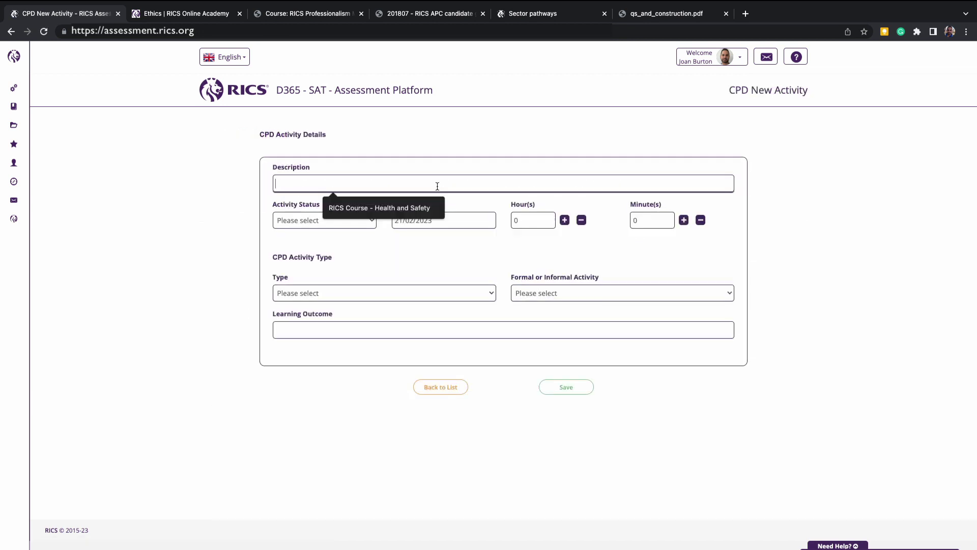
click(422, 209)
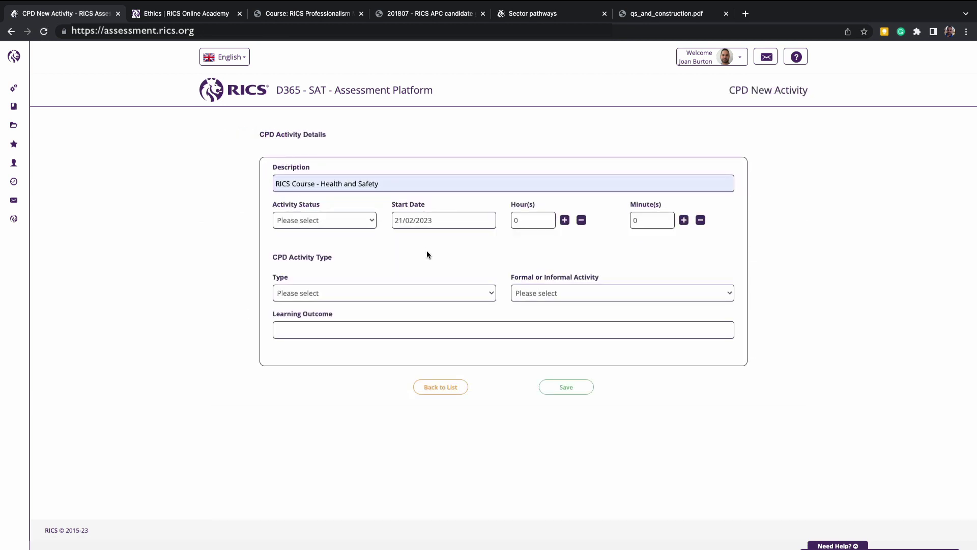
click(372, 224)
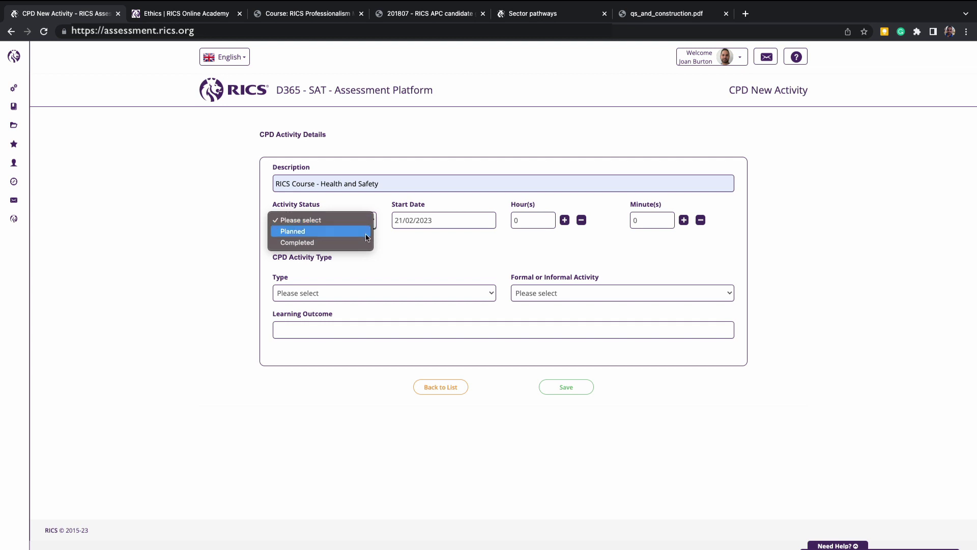
click(360, 243)
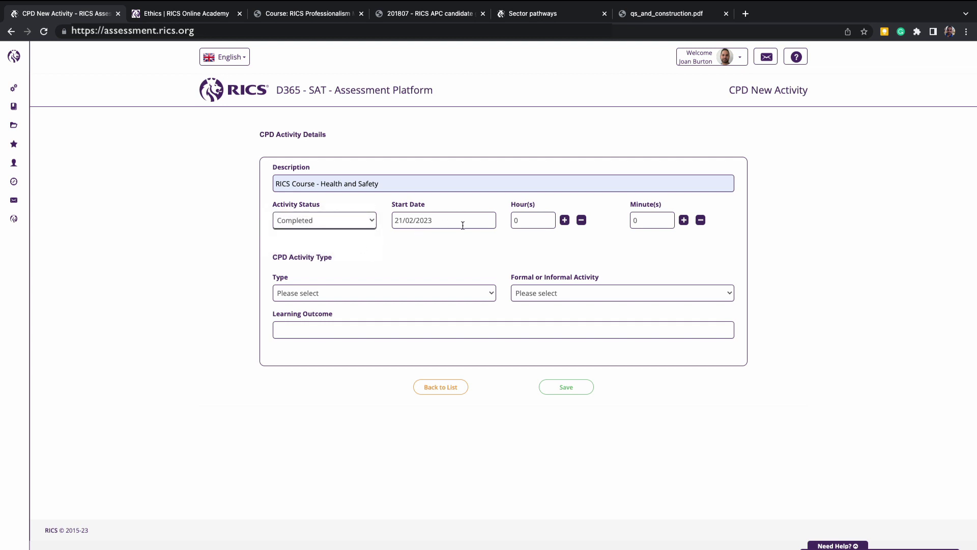
click(565, 221)
click(565, 221)
Step: Set the type to Formal Training Course, add learning outcome 'Learning Outcome!', and save
click(492, 294)
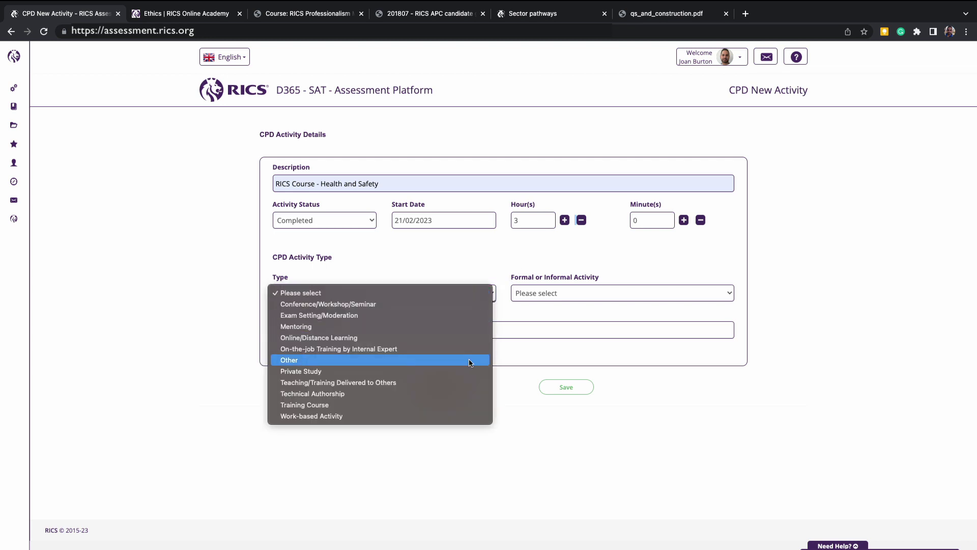
click(460, 404)
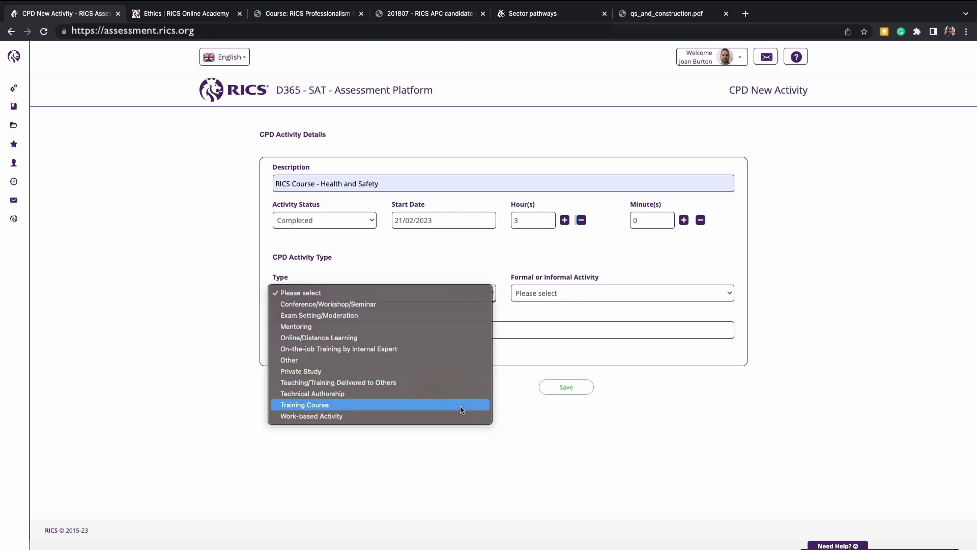
click(592, 296)
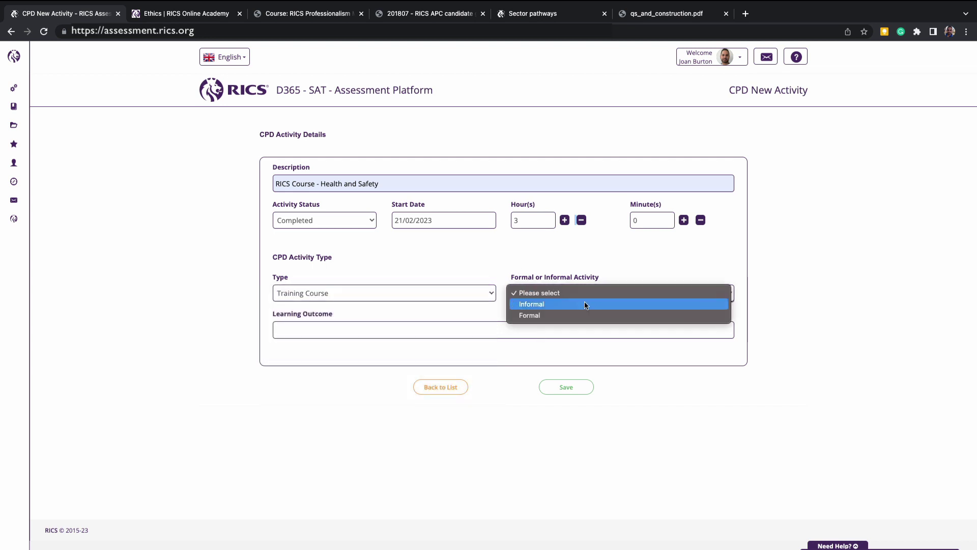
click(583, 316)
click(564, 329)
text(Learning Outcome!)
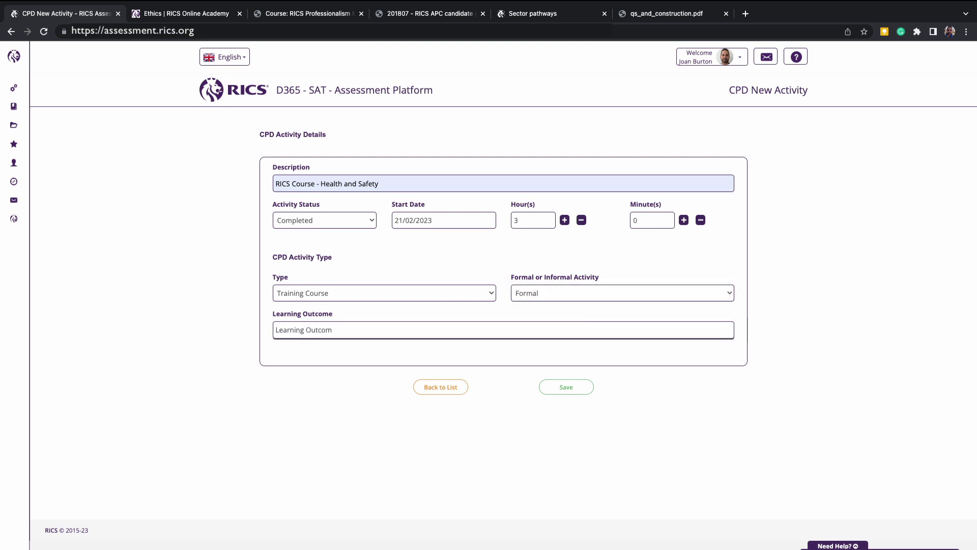
click(580, 391)
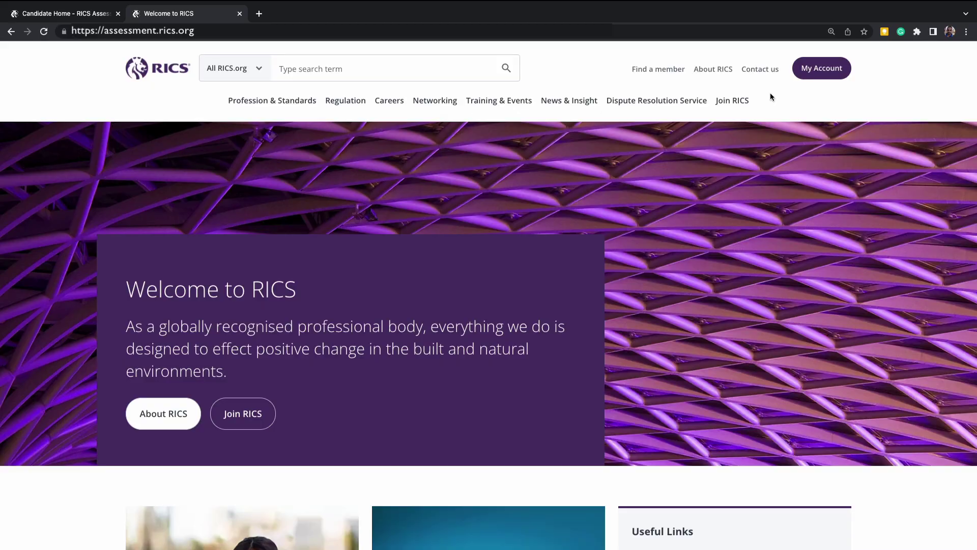
Step: Navigate from Join RICS to Assessments Information, then Apply for assessment's checklist downloads
mouse_move(741, 101)
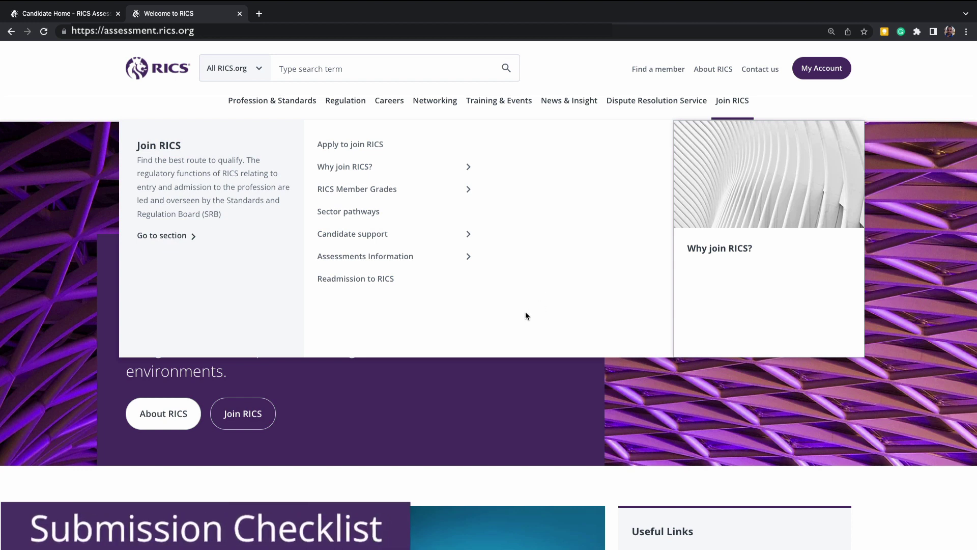
mouse_move(392, 259)
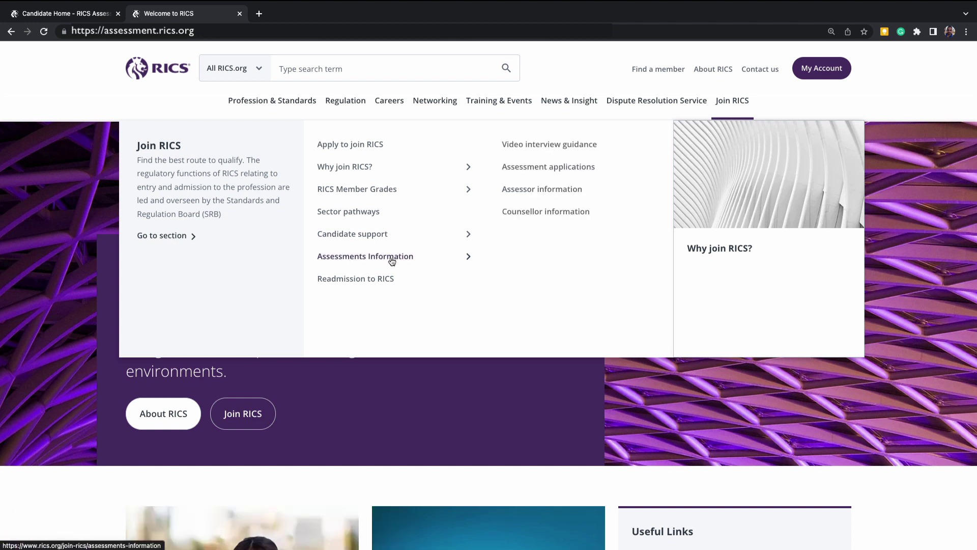
click(392, 260)
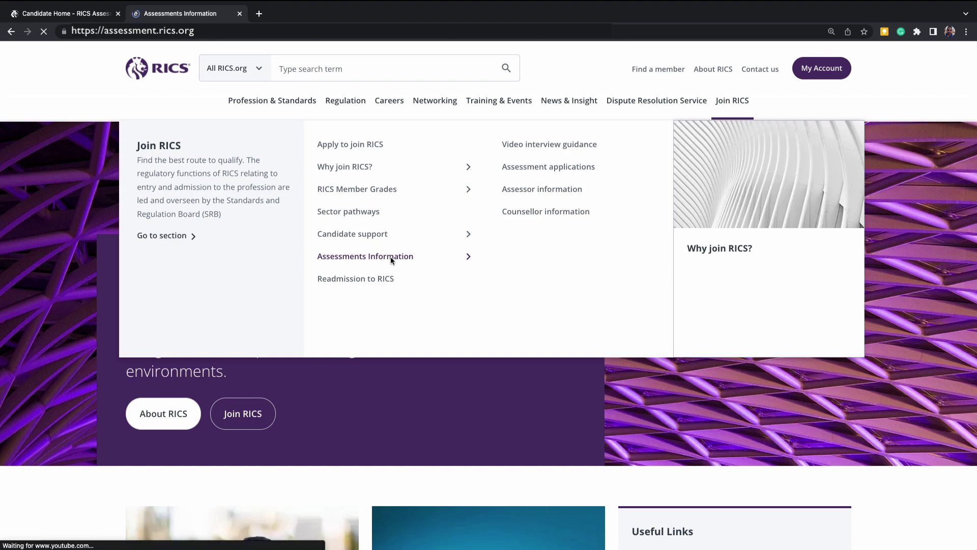
scroll(390, 260, down, 7)
scroll(390, 259, down, 6)
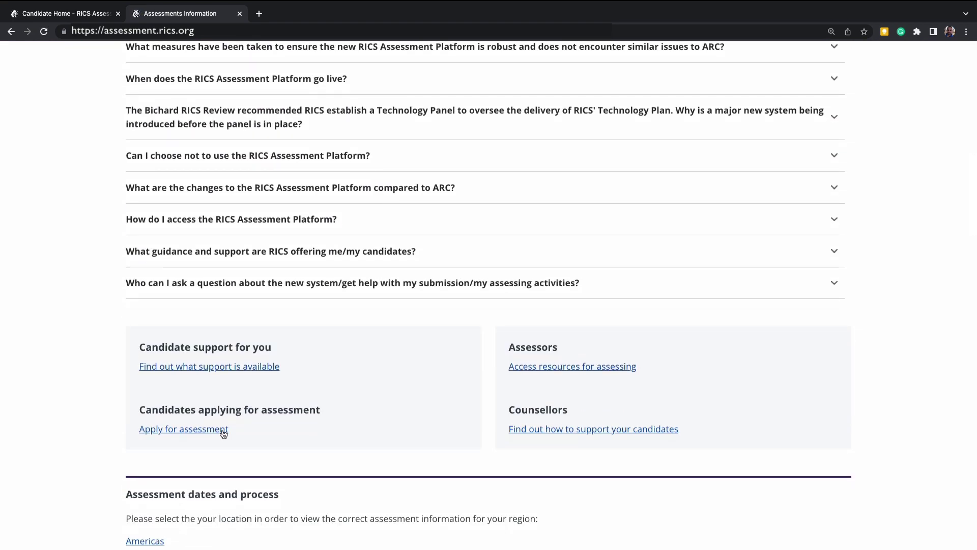
click(223, 432)
scroll(776, 489, down, 5)
scroll(776, 491, down, 2)
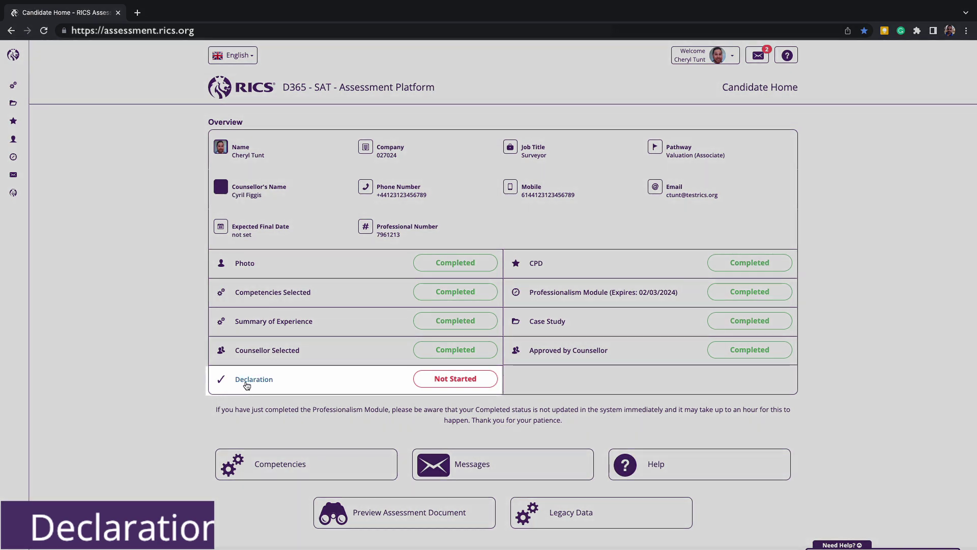
Step: Answer No to the conviction, disciplinary, bankruptcy and insolvency questions and submit the declaration
click(247, 384)
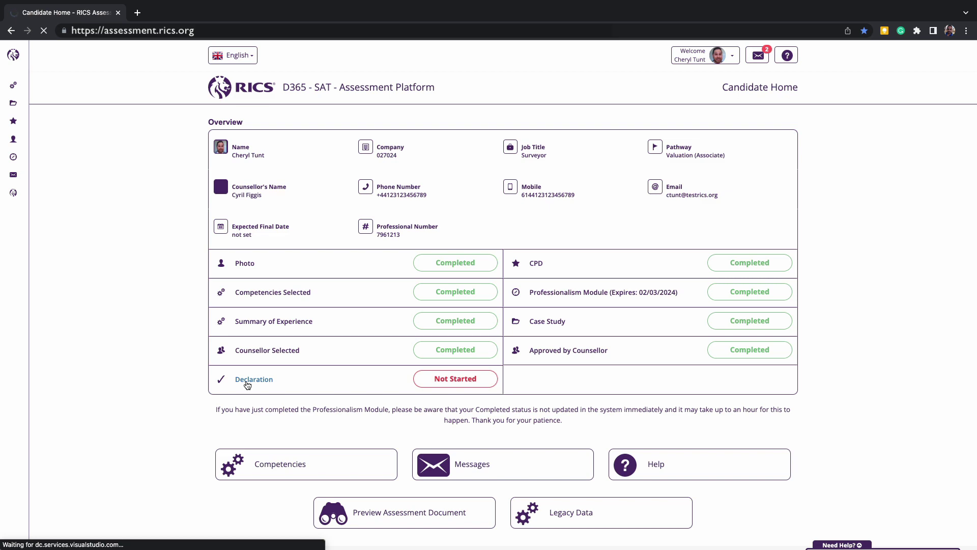
click(744, 366)
click(744, 390)
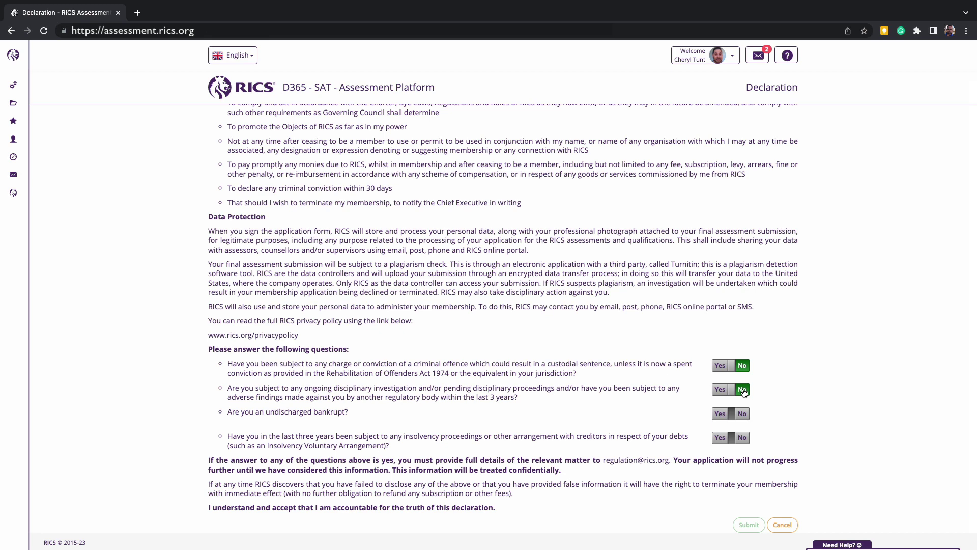
click(744, 415)
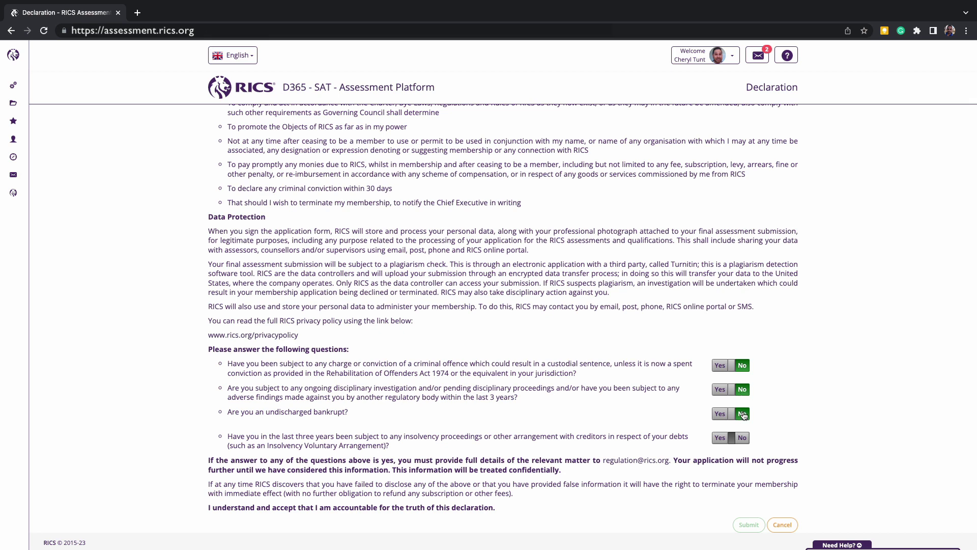
click(743, 439)
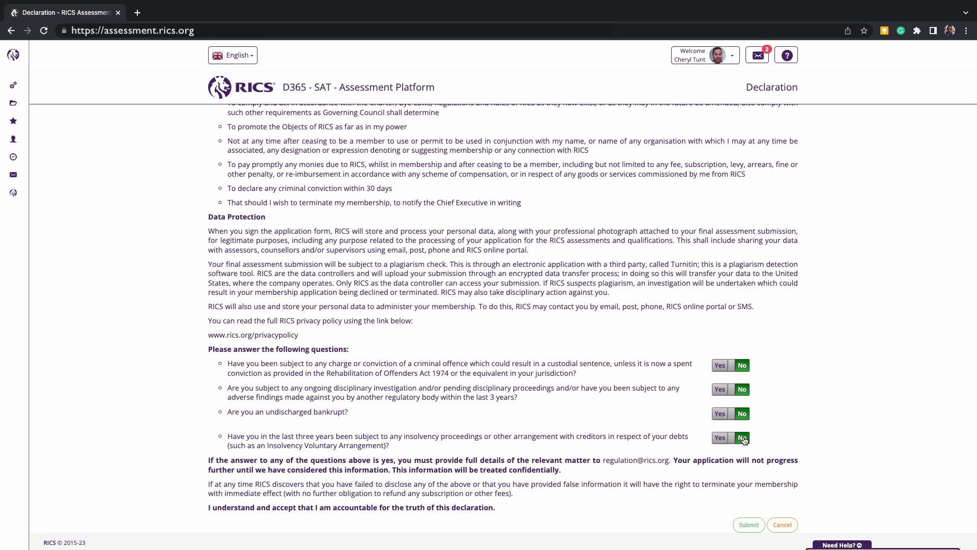
click(747, 523)
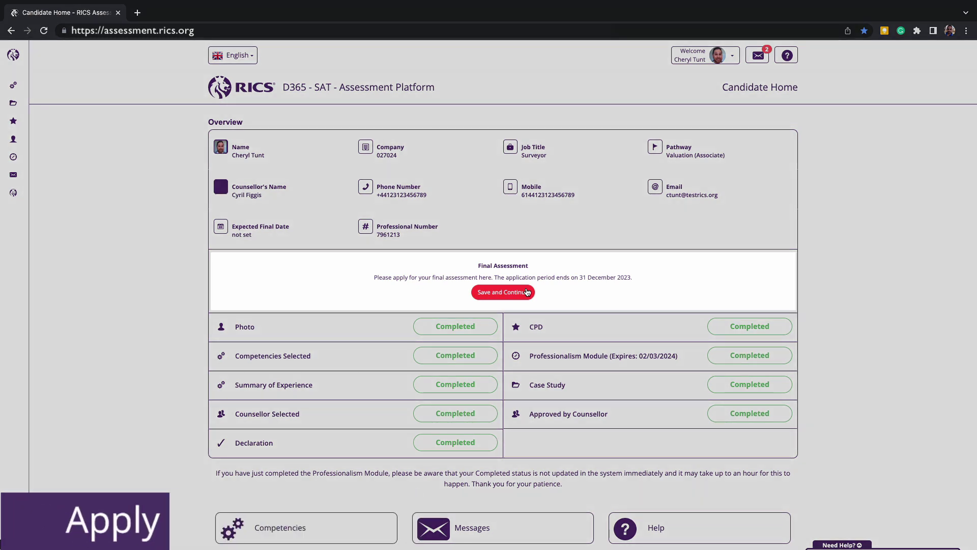
Step: Start the Final Assessment application from its Candidate Home panel
click(527, 292)
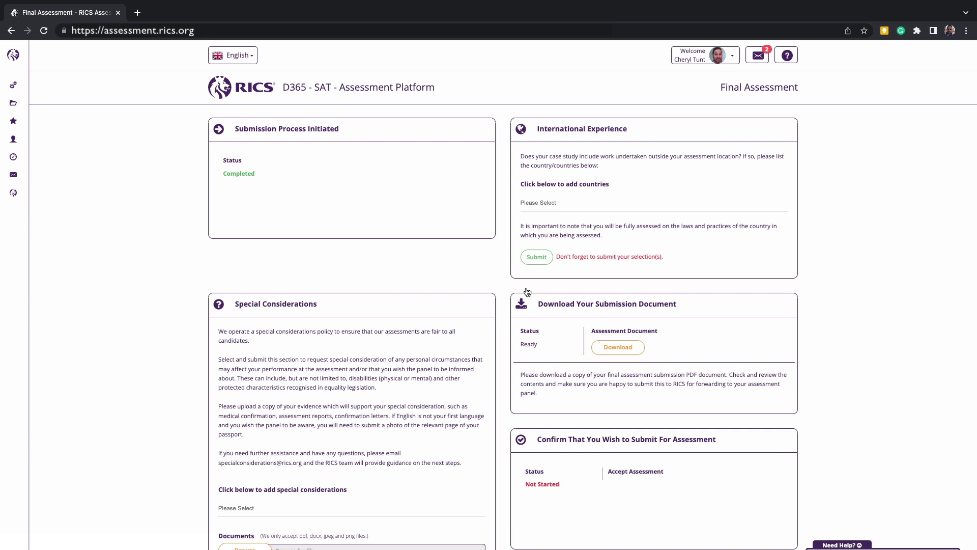
click(531, 203)
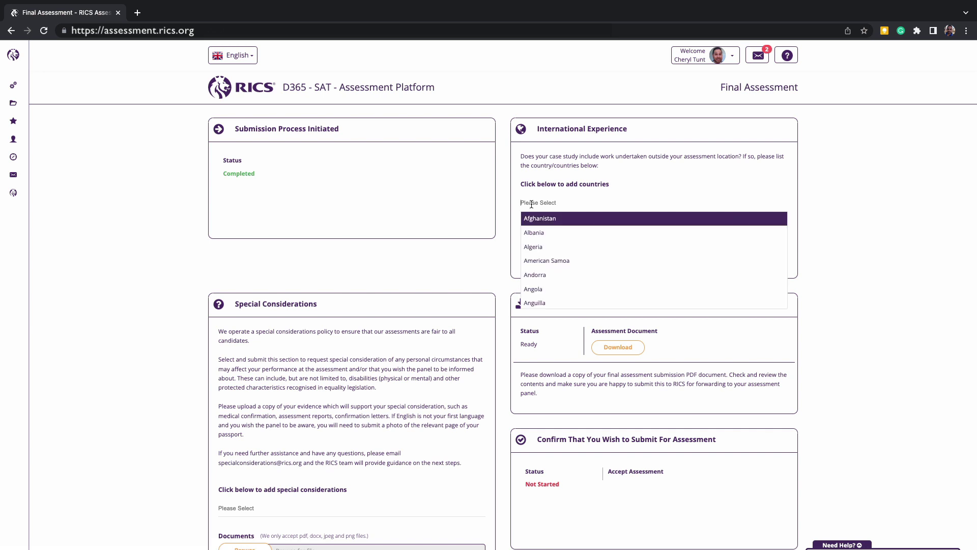
scroll(538, 264, down, 2)
scroll(540, 269, down, 1)
click(538, 264)
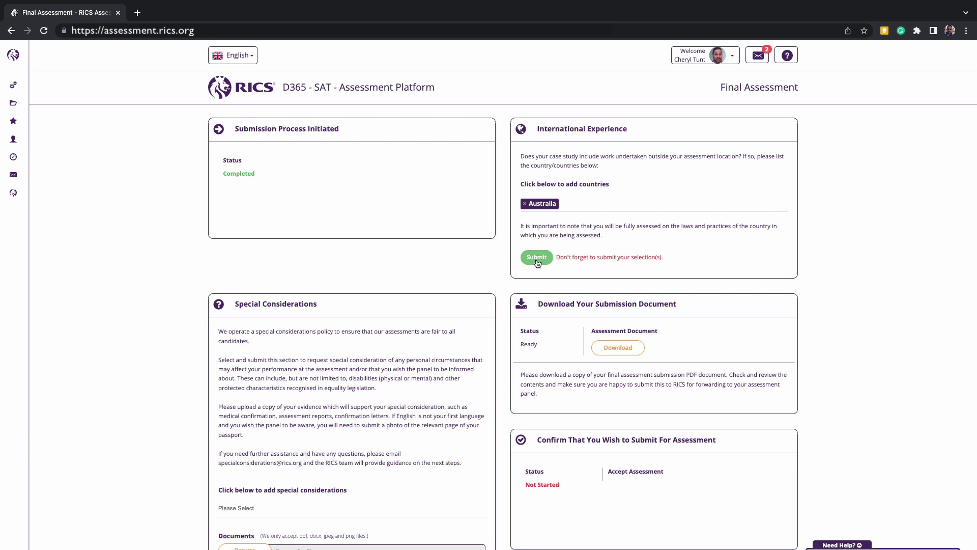
click(525, 204)
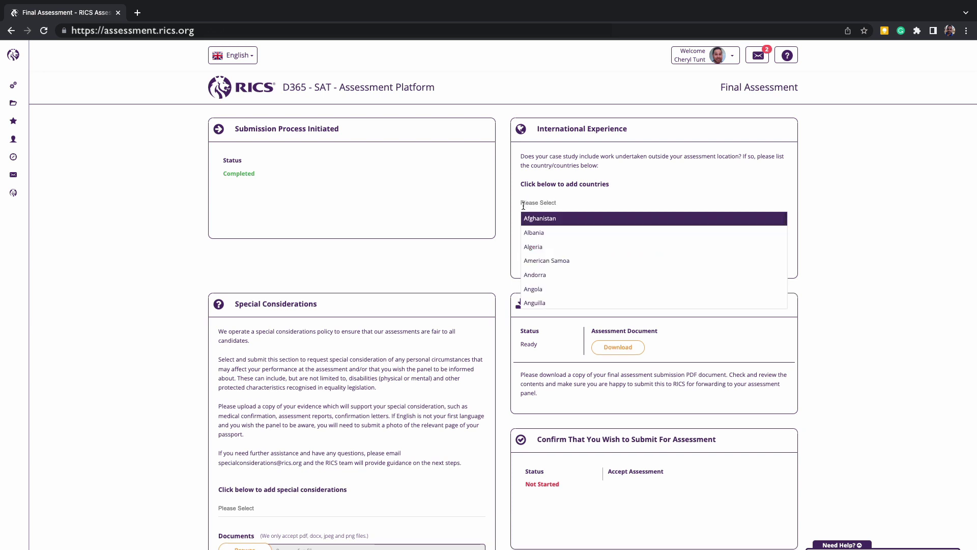
click(509, 233)
scroll(502, 341, down, 1)
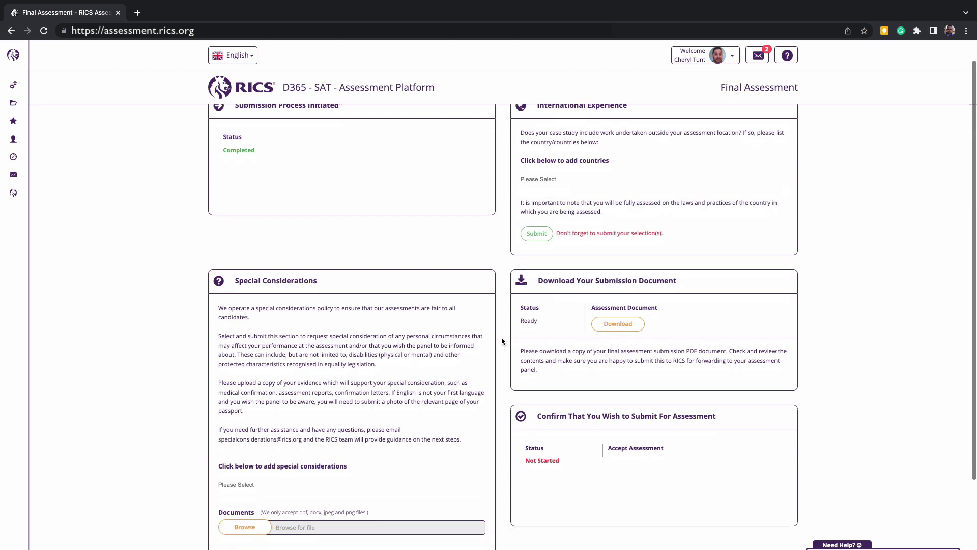
scroll(501, 341, down, 2)
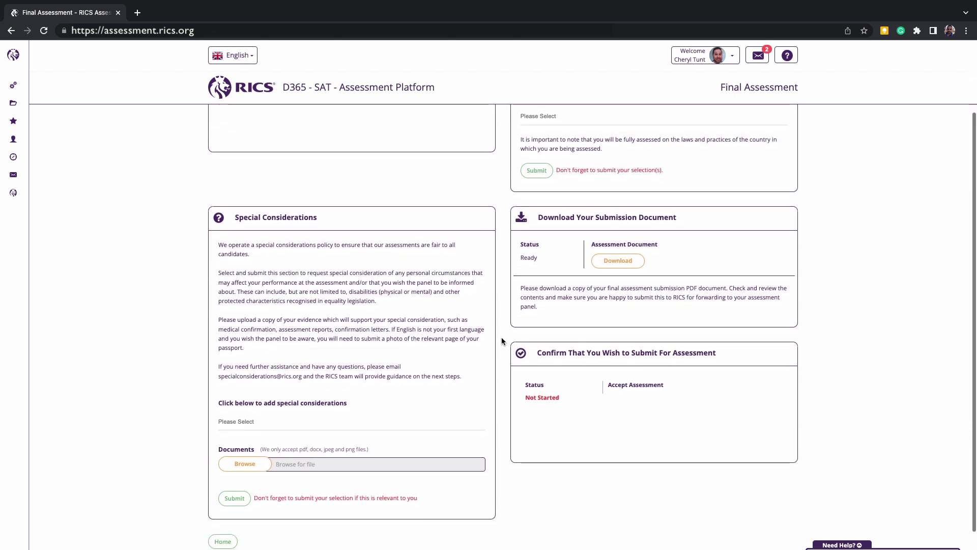
click(354, 421)
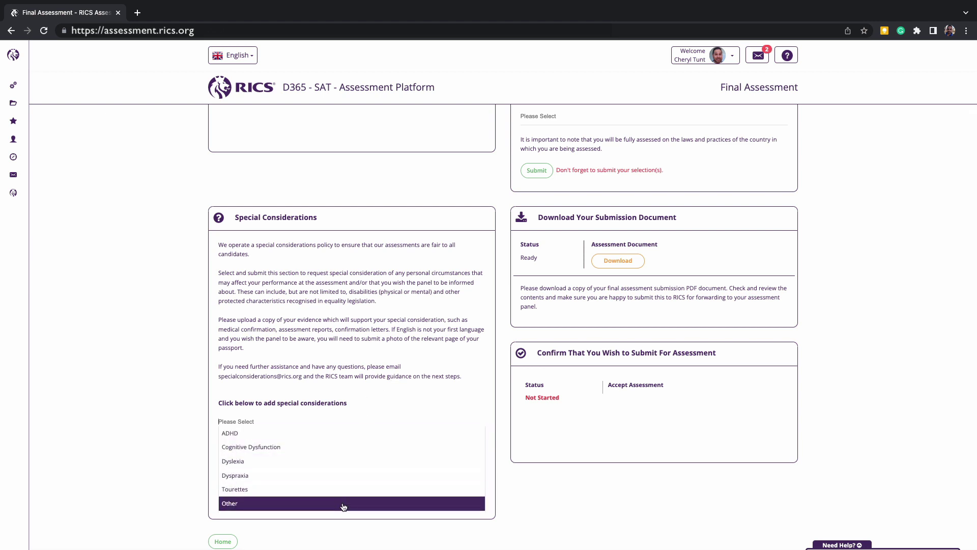
click(383, 406)
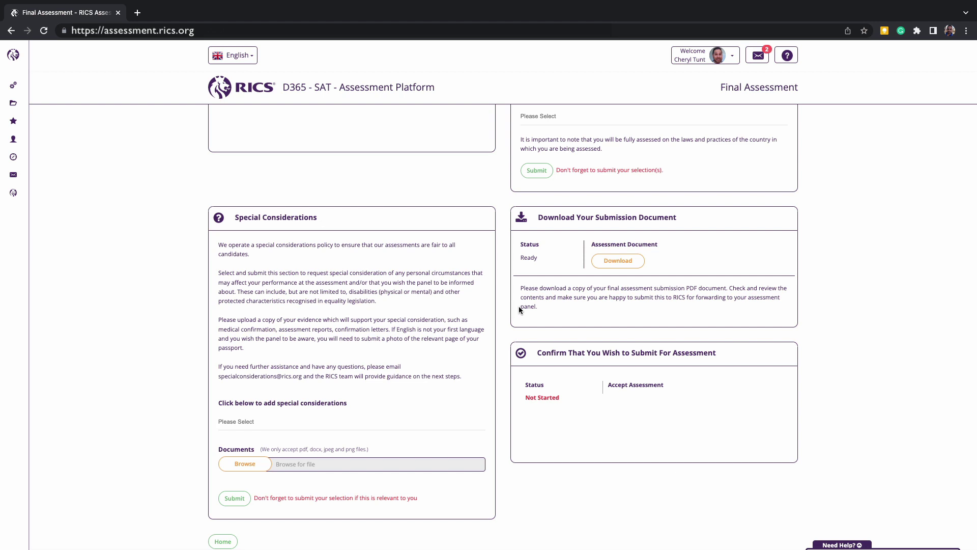
Step: Download the Assessment Document submission PDF
click(601, 267)
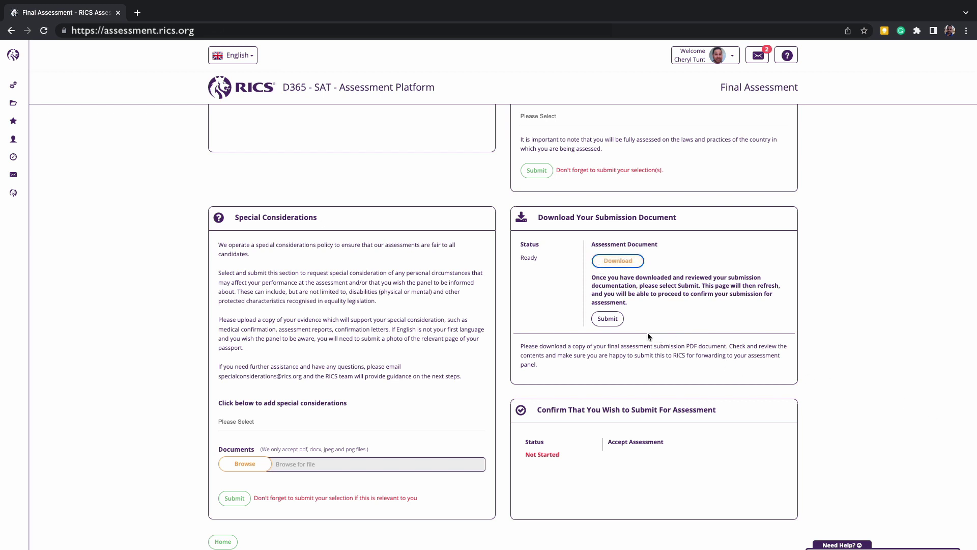
Step: Mark the downloaded submission document as reviewed, switch on Accept Assessment, and submit for final assessment
click(617, 324)
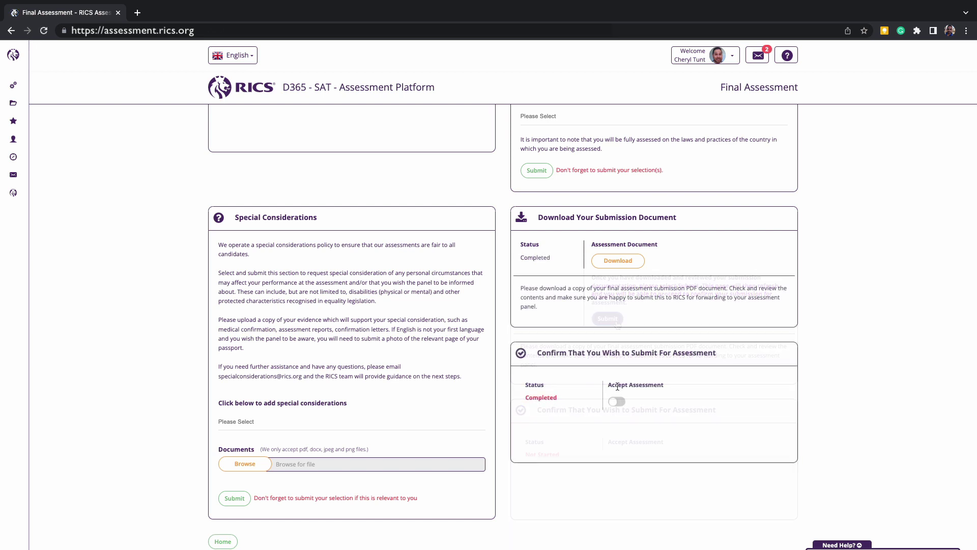
click(618, 402)
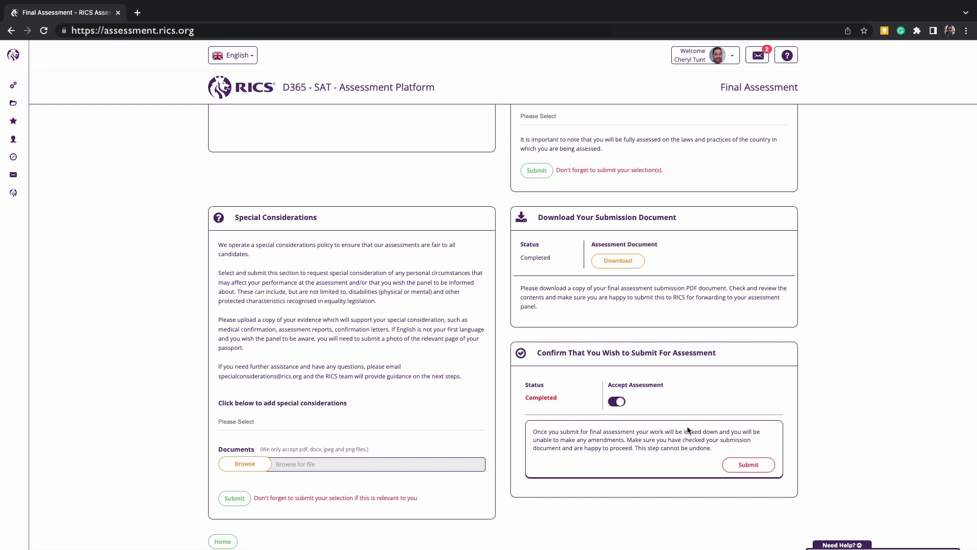
click(728, 464)
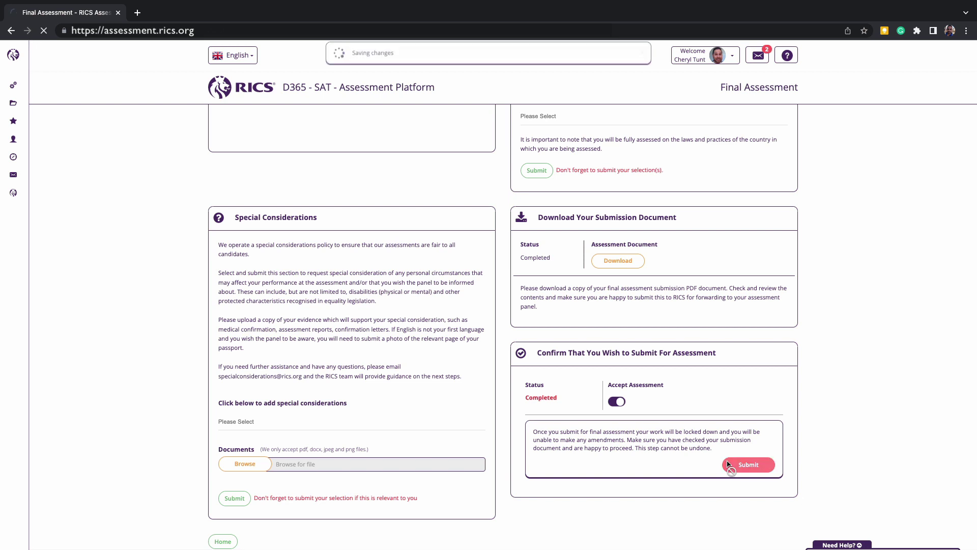